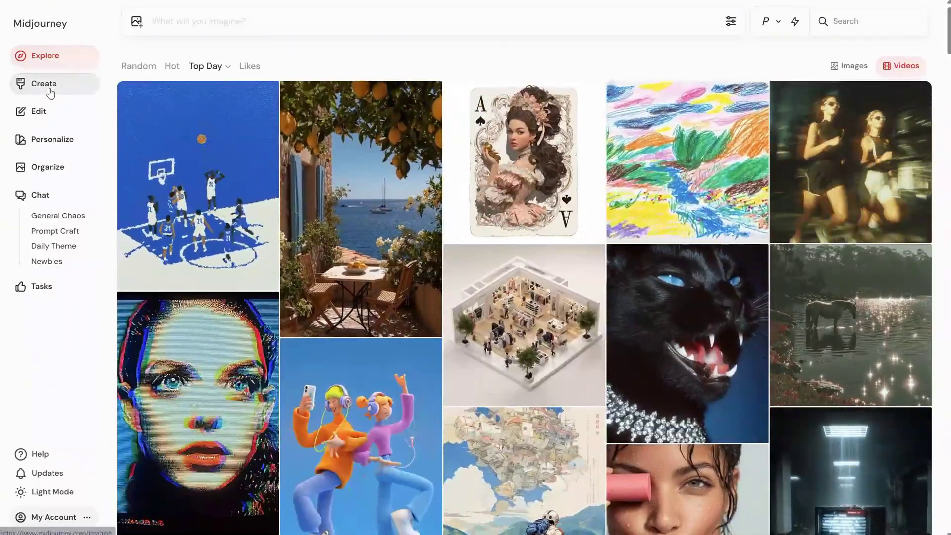
# Go to the Create page and upload 1LogoStart.png as the starting frame of an animation.
pyautogui.click(50, 93)
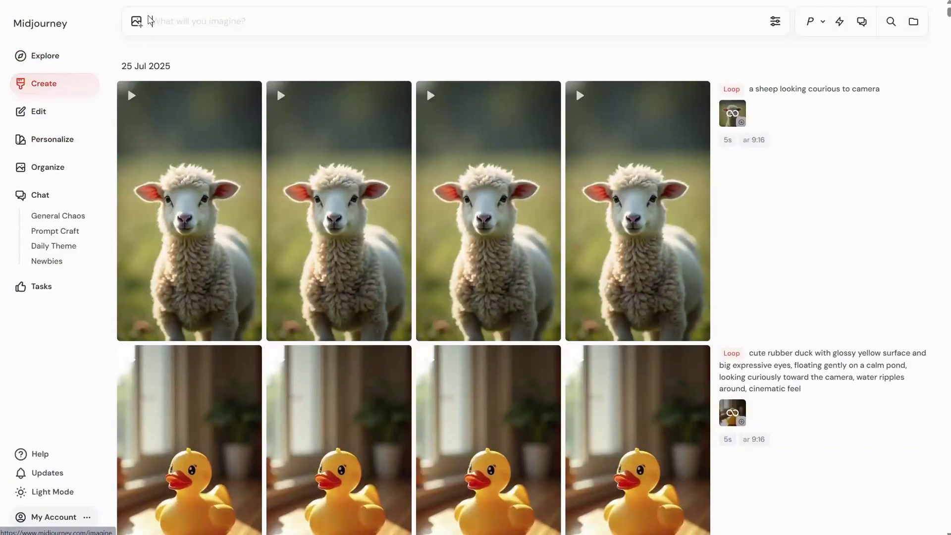
pyautogui.click(136, 25)
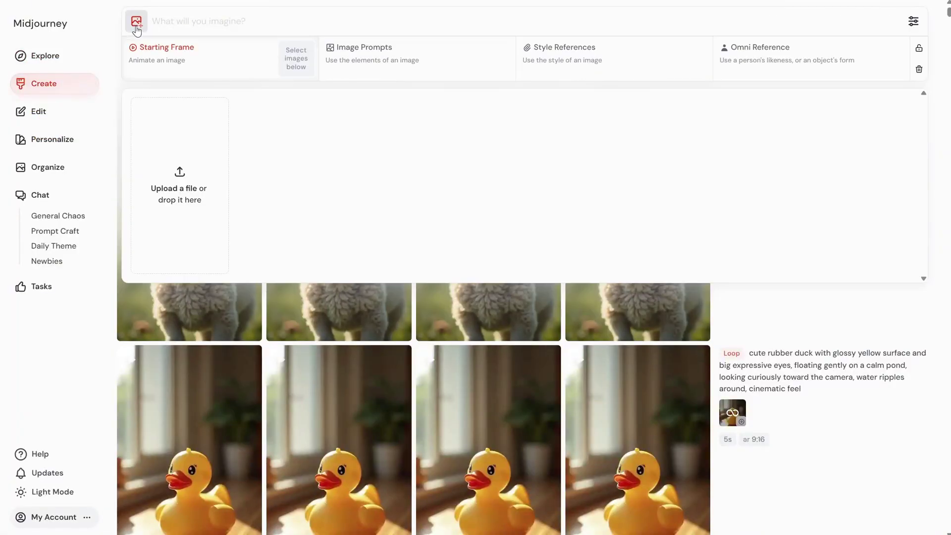
pyautogui.click(189, 172)
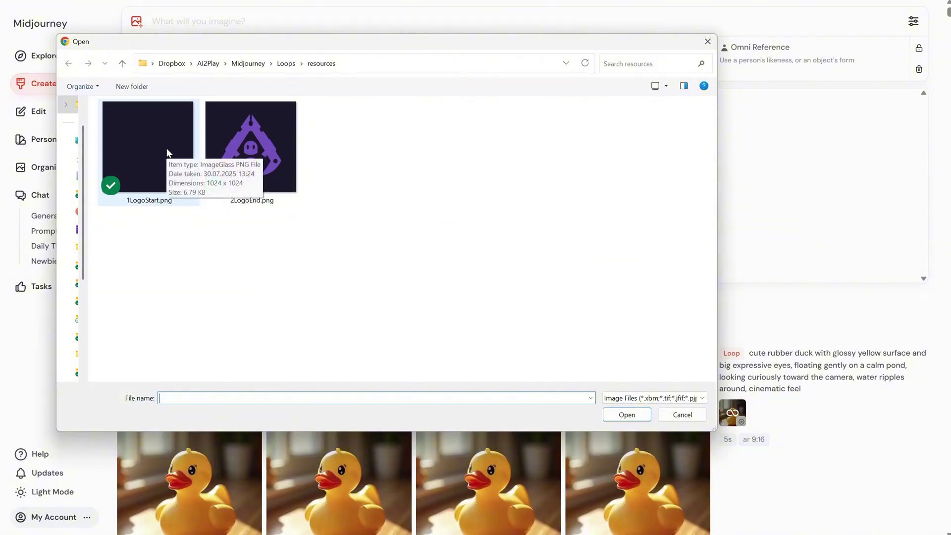
pyautogui.doubleClick(177, 163)
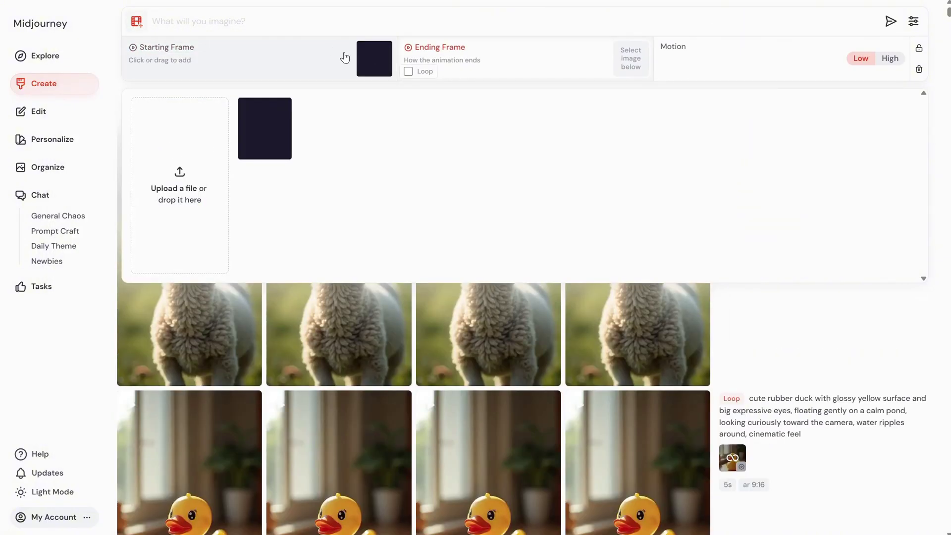
# Upload 2LogoEnd.png as the ending frame of the animation.
pyautogui.click(187, 172)
pyautogui.click(245, 144)
pyautogui.doubleClick(244, 144)
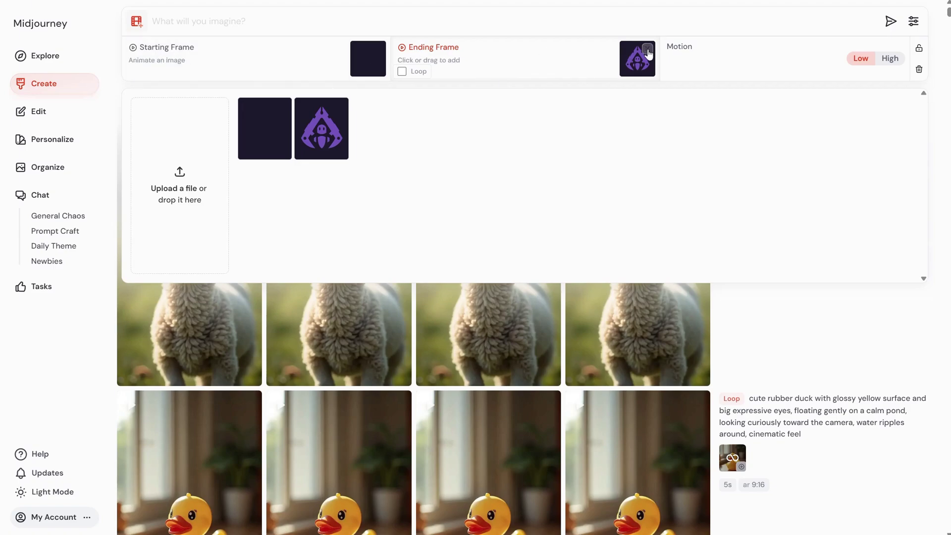
# Remove the logo from the ending frame and assign it again from the uploaded images.
pyautogui.click(647, 50)
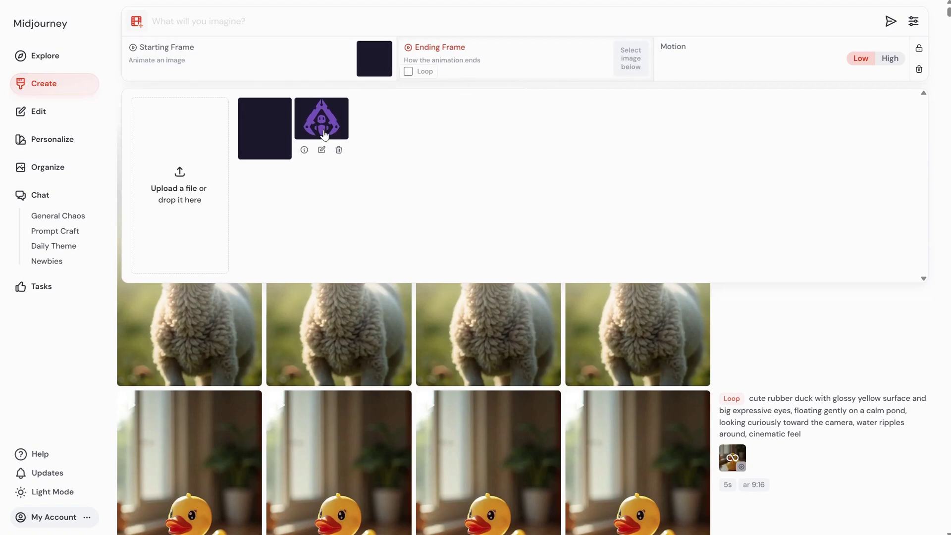
pyautogui.moveTo(322, 119); pyautogui.dragTo(561, 58)
pyautogui.moveTo(634, 53); pyautogui.dragTo(634, 53)
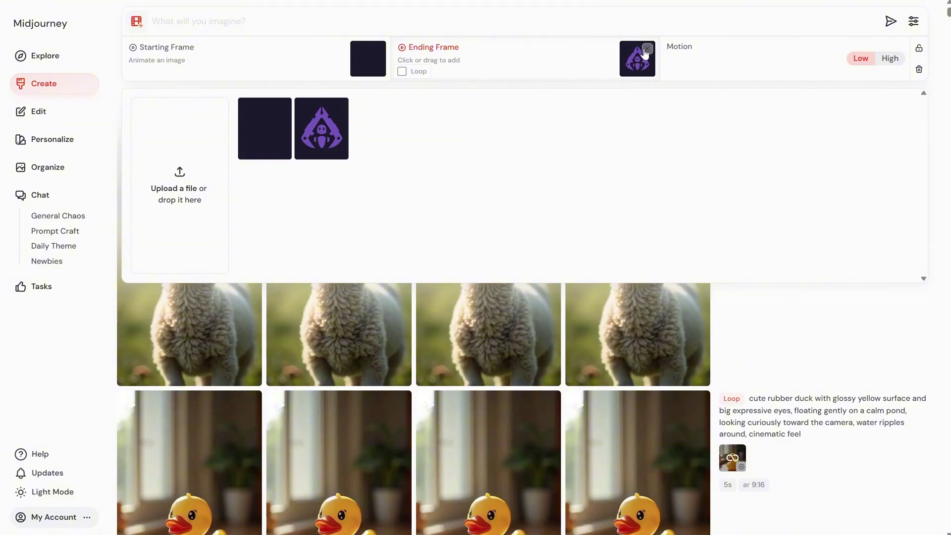
# Clear the ending frame and switch the Loop option on and off again.
pyautogui.click(646, 49)
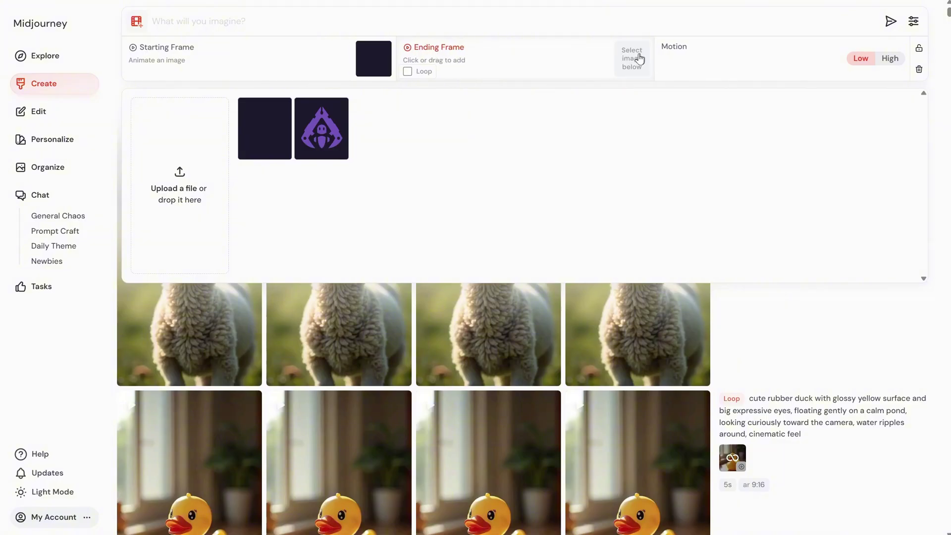
pyautogui.click(408, 74)
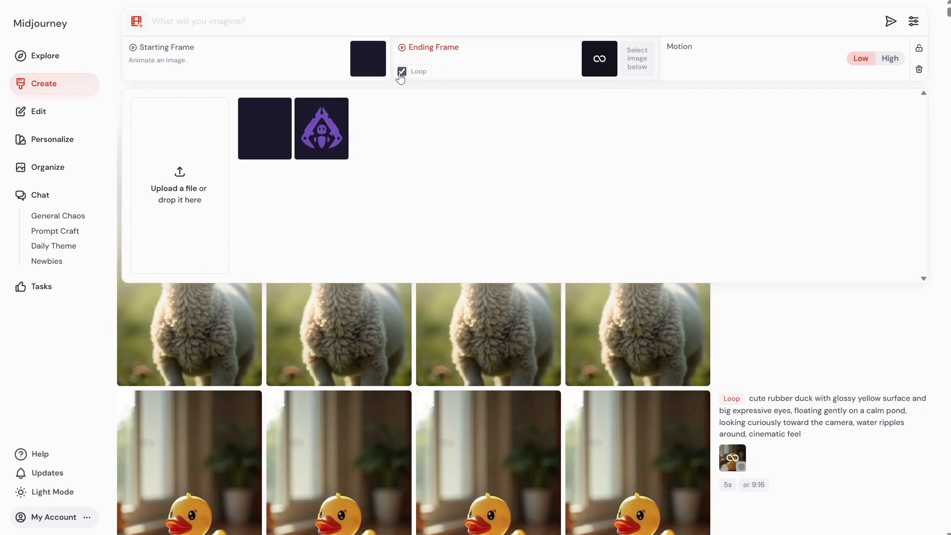
pyautogui.click(401, 72)
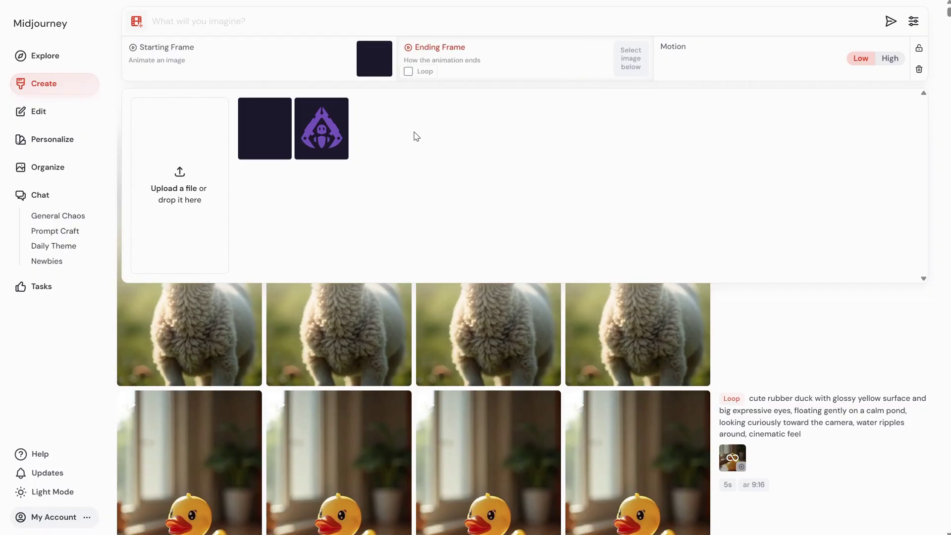
# Generate a video ending on the uploaded logo with the prompt "a logo appears from purple smoke" and preview the fourth result.
pyautogui.moveTo(313, 128); pyautogui.dragTo(513, 63)
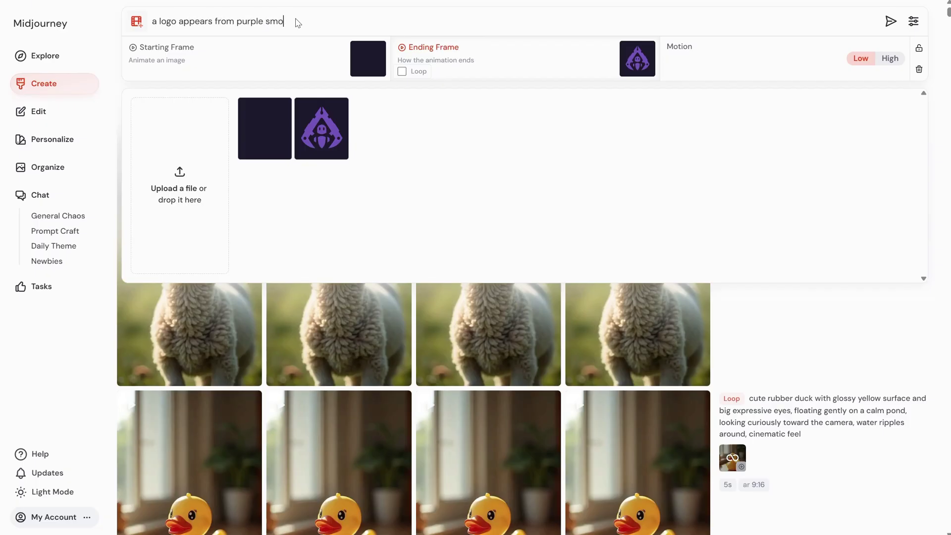
pyautogui.click(890, 22)
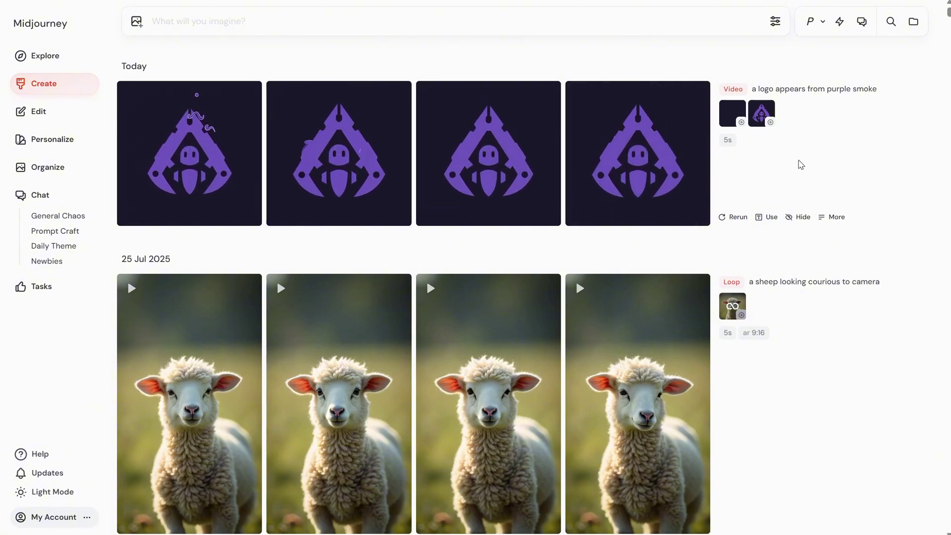
pyautogui.click(662, 155)
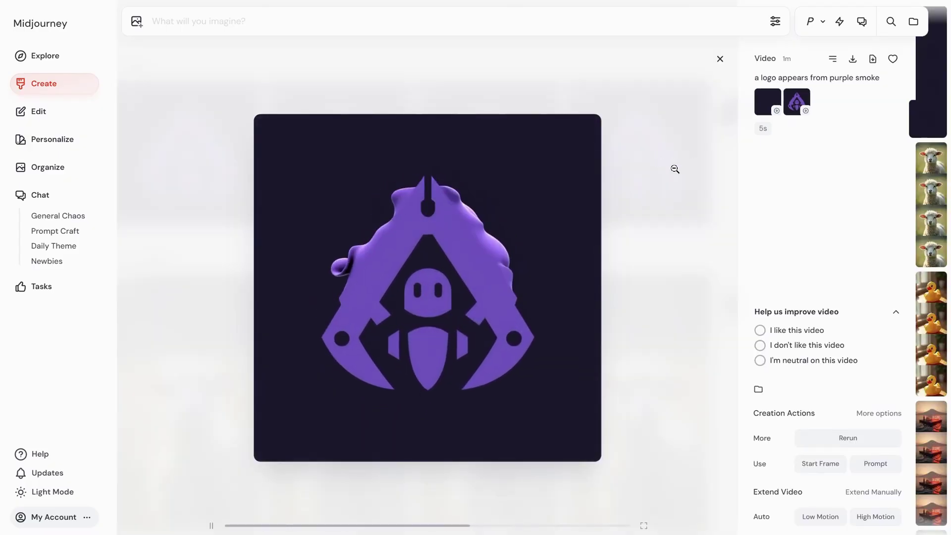
pyautogui.click(720, 60)
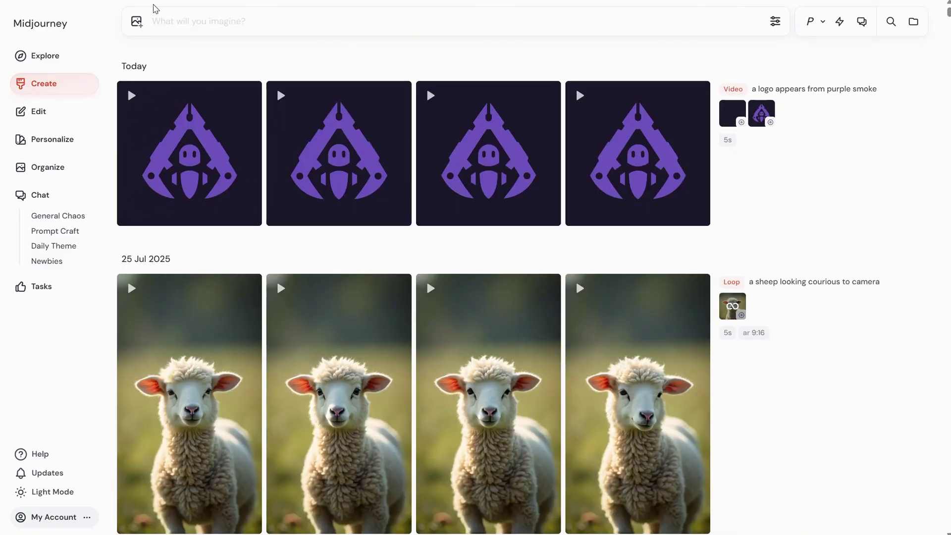
# Generate a dark-frame-to-logo video with "a logo appears from realistic purple smoke, cinematic, logo reveal" and preview the fourth result.
pyautogui.click(136, 21)
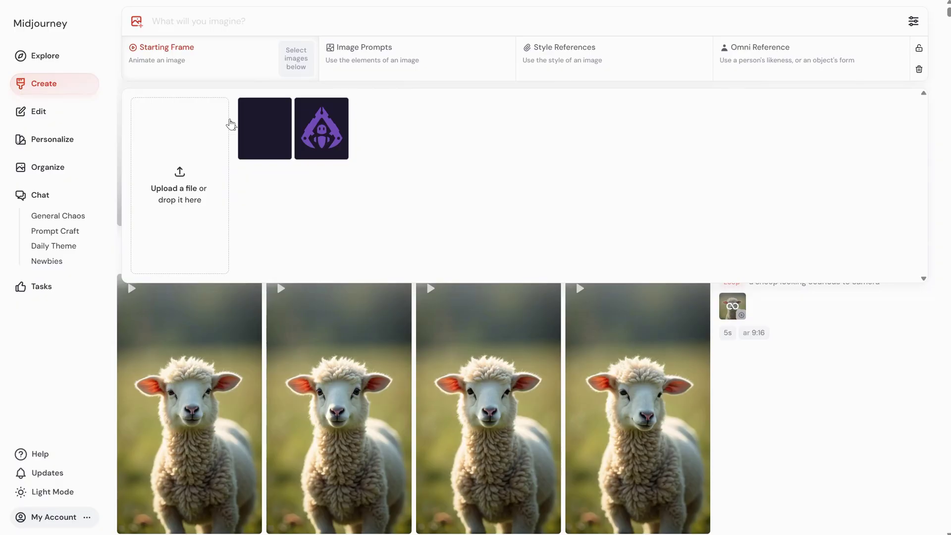
pyautogui.moveTo(265, 128); pyautogui.dragTo(249, 61)
pyautogui.moveTo(317, 123); pyautogui.dragTo(453, 49)
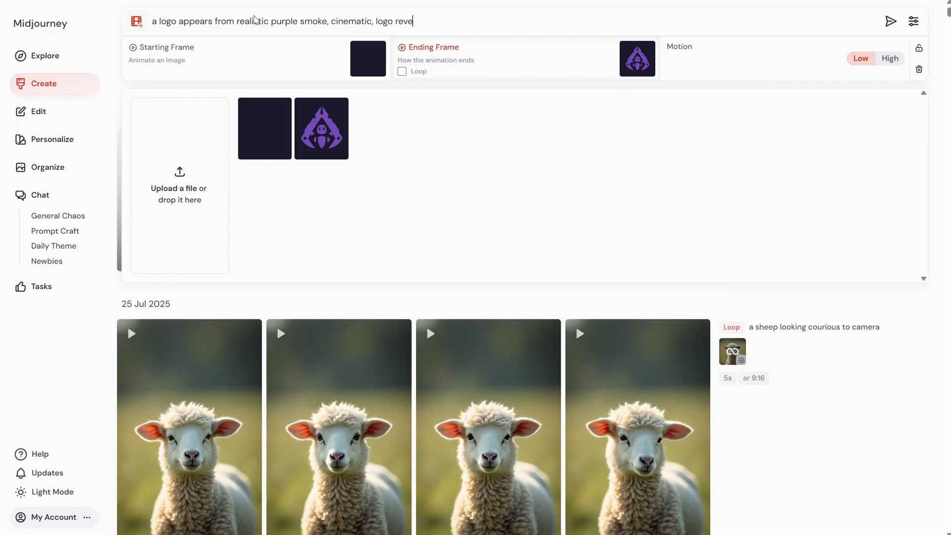
pyautogui.click(890, 23)
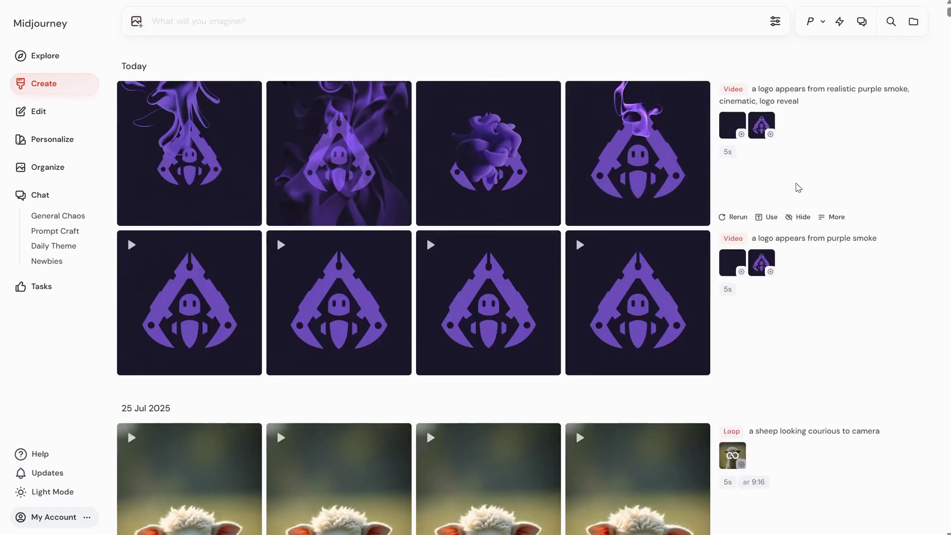
pyautogui.click(660, 157)
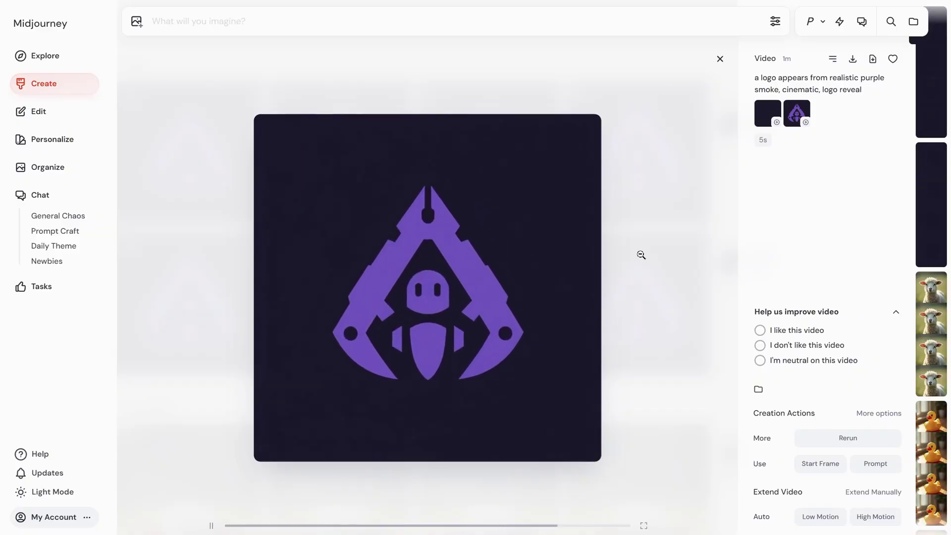
pyautogui.click(641, 254)
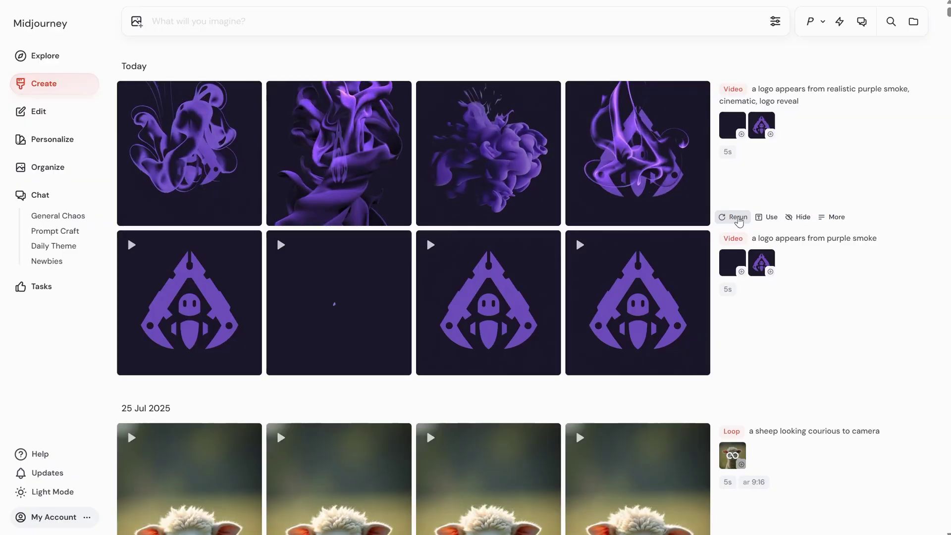
# Rerun the realistic purple smoke logo reveal and preview the fourth new video.
pyautogui.click(737, 217)
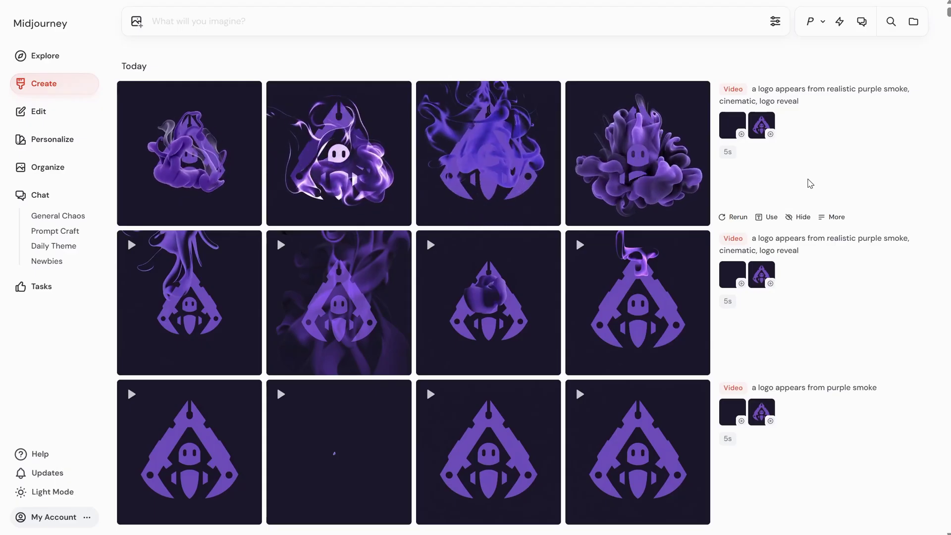
pyautogui.click(660, 165)
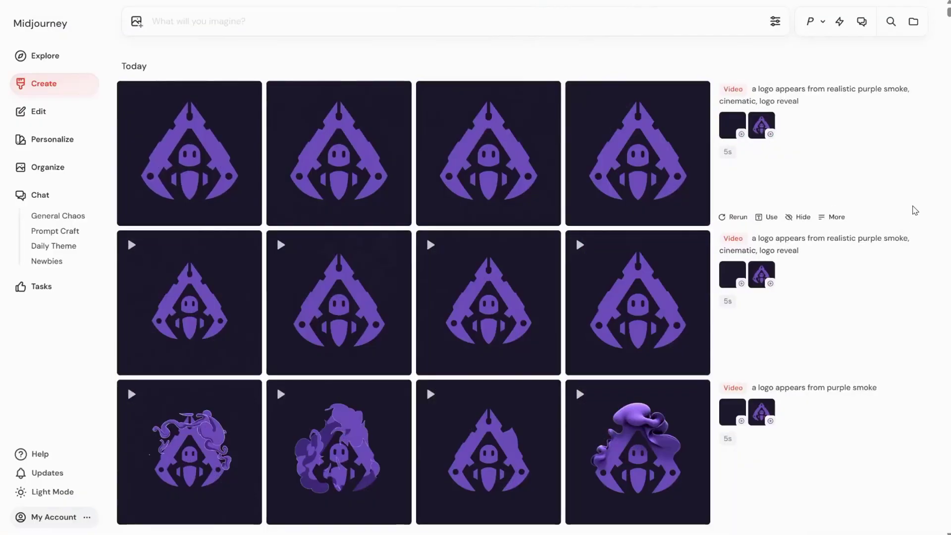
# Generate a looping video starting from the logo image with the prompt "the robot look curious to the camera" and preview the fourth result.
pyautogui.click(137, 22)
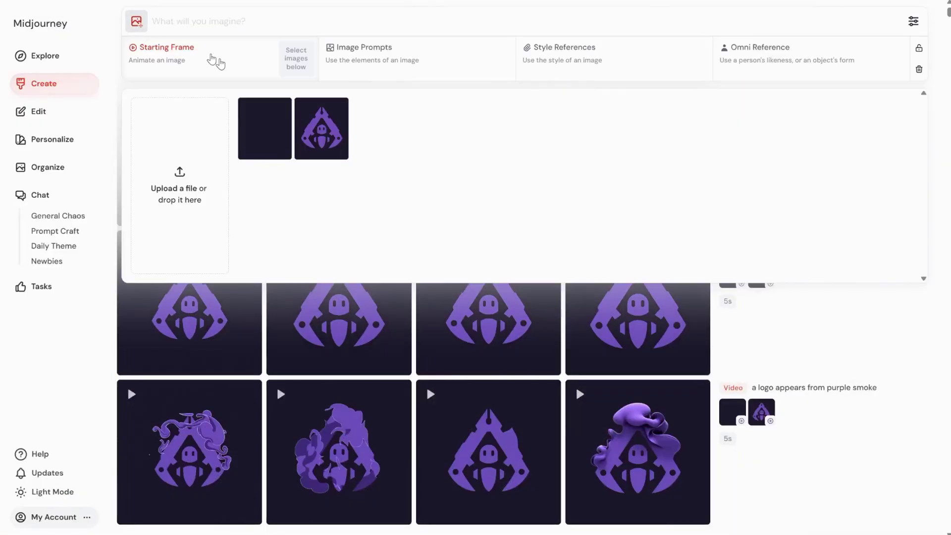
pyautogui.click(318, 127)
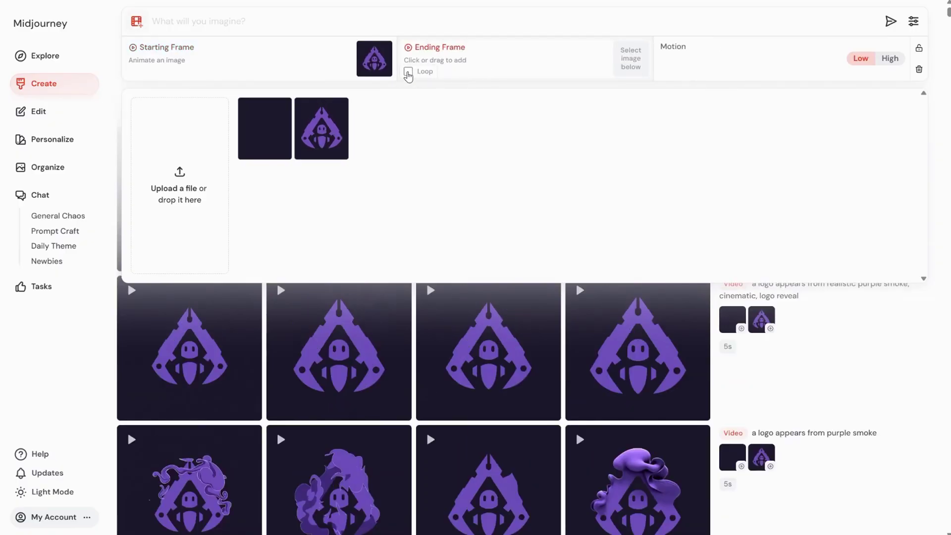
pyautogui.click(408, 74)
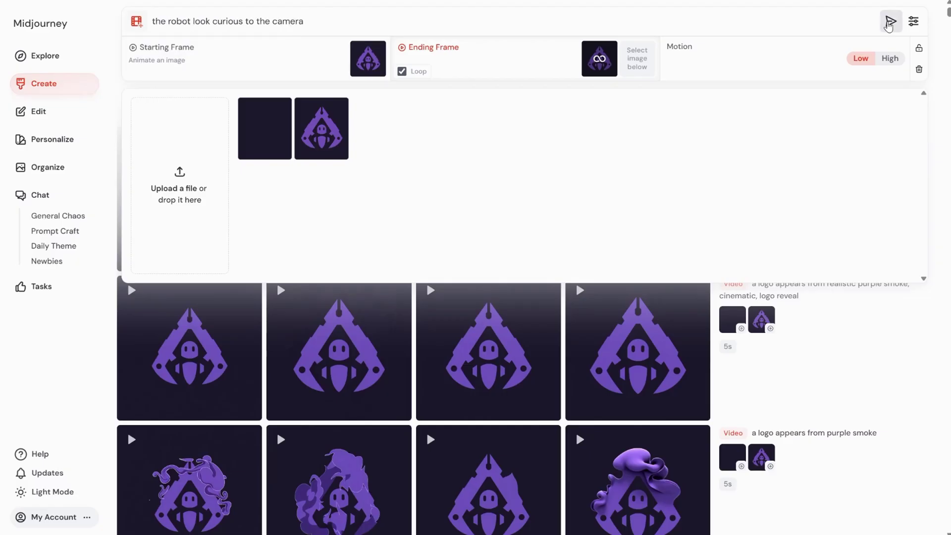
pyautogui.click(891, 21)
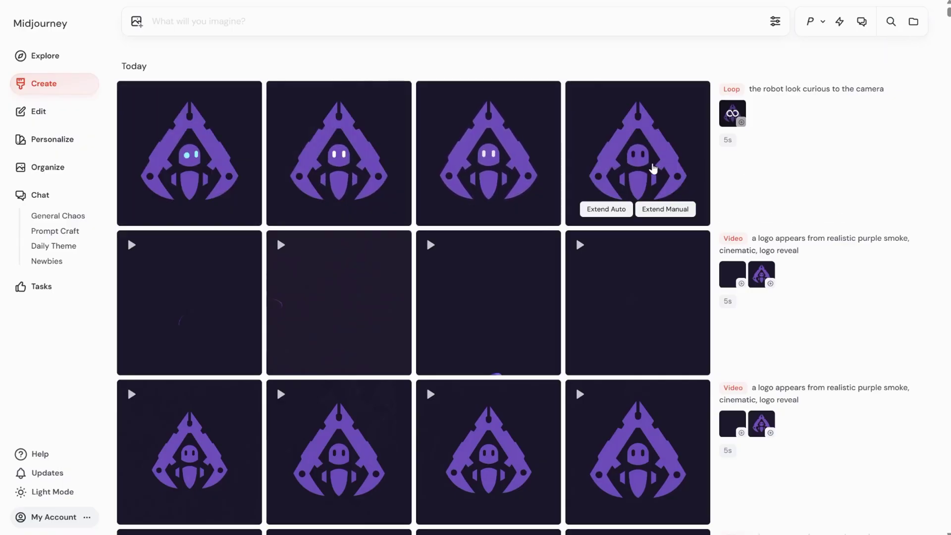
pyautogui.click(654, 168)
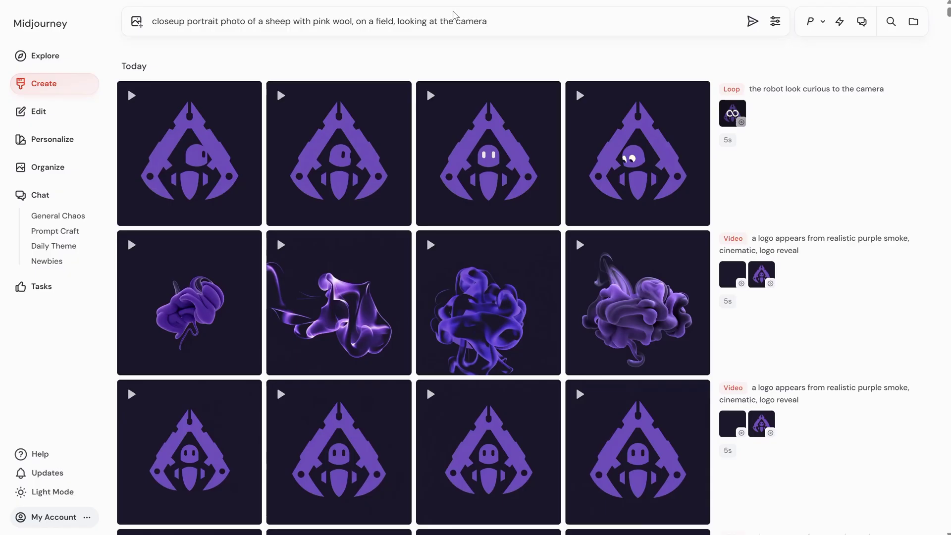
# Generate portrait-format images of "closeup portrait photo of a sheep with pink wool, on a field, looking at the camera".
pyautogui.click(775, 22)
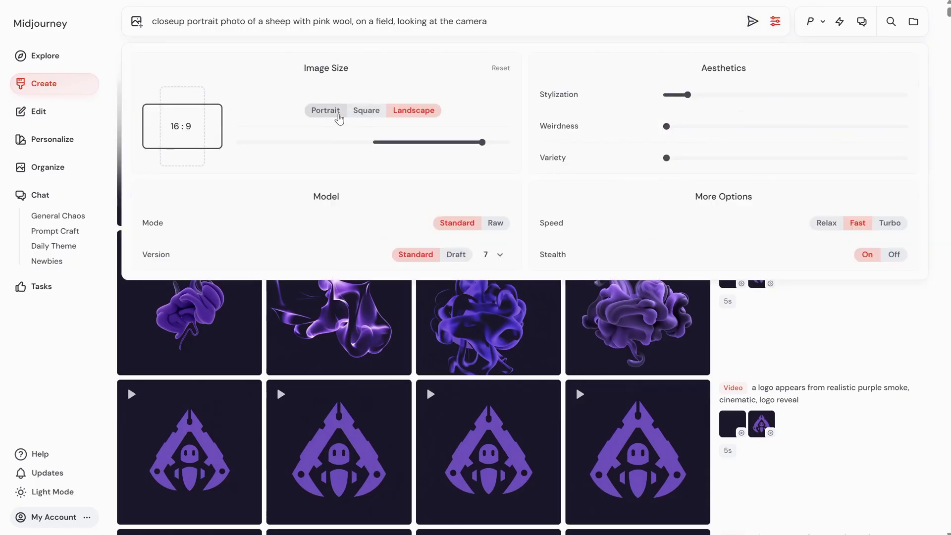
pyautogui.click(339, 119)
pyautogui.click(753, 23)
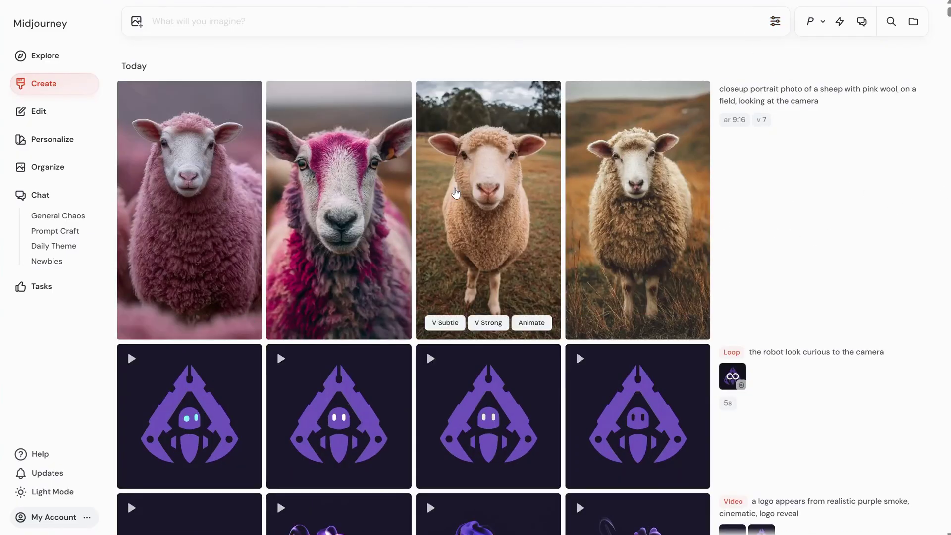
# Create a low-motion loop from the second sheep image and preview the first resulting video.
pyautogui.click(365, 176)
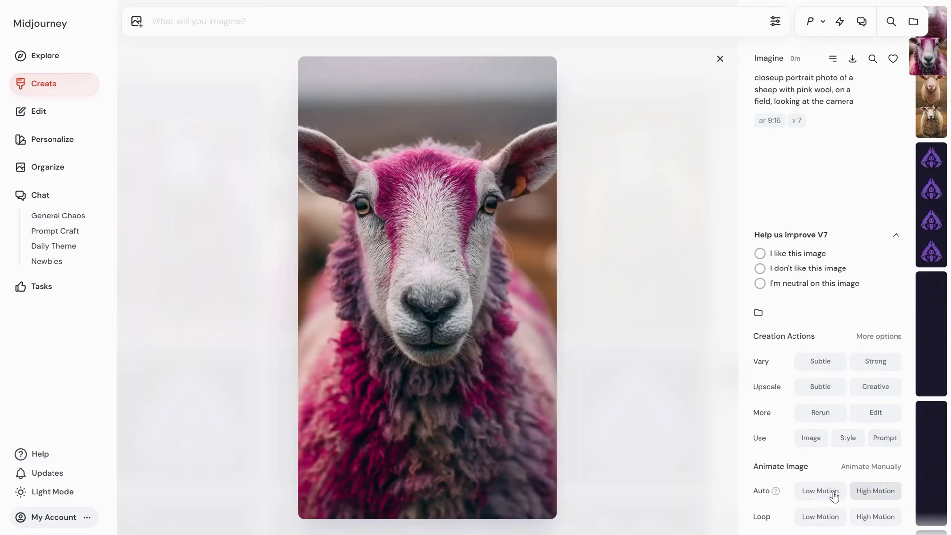
pyautogui.moveTo(761, 517)
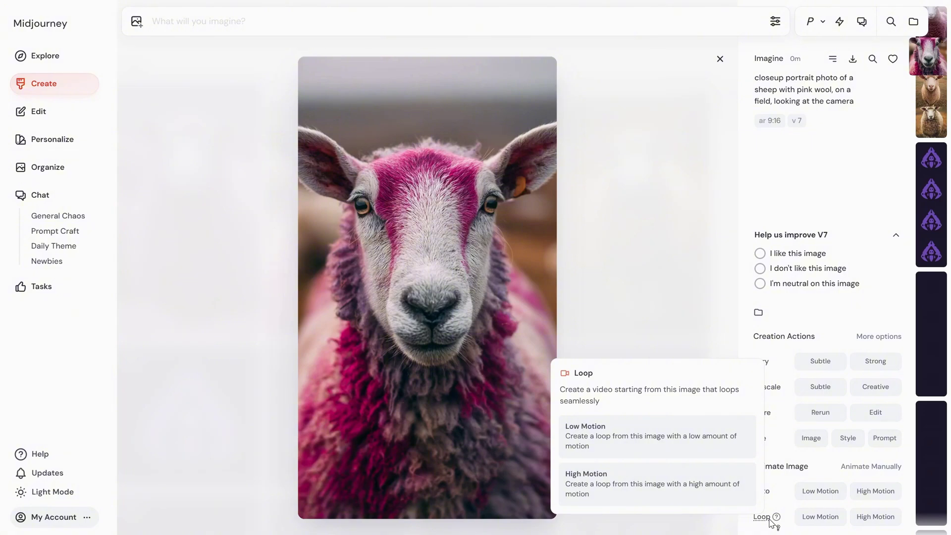
pyautogui.click(810, 520)
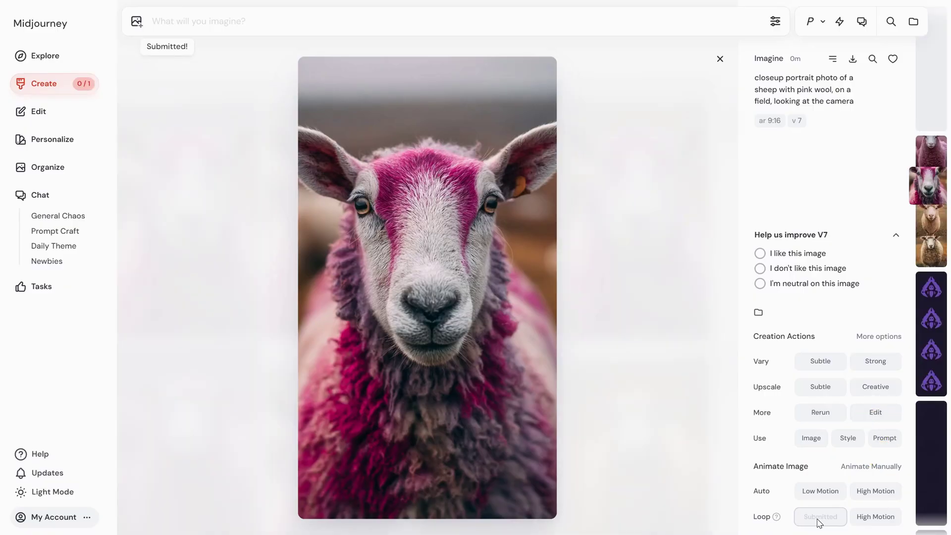
pyautogui.click(720, 59)
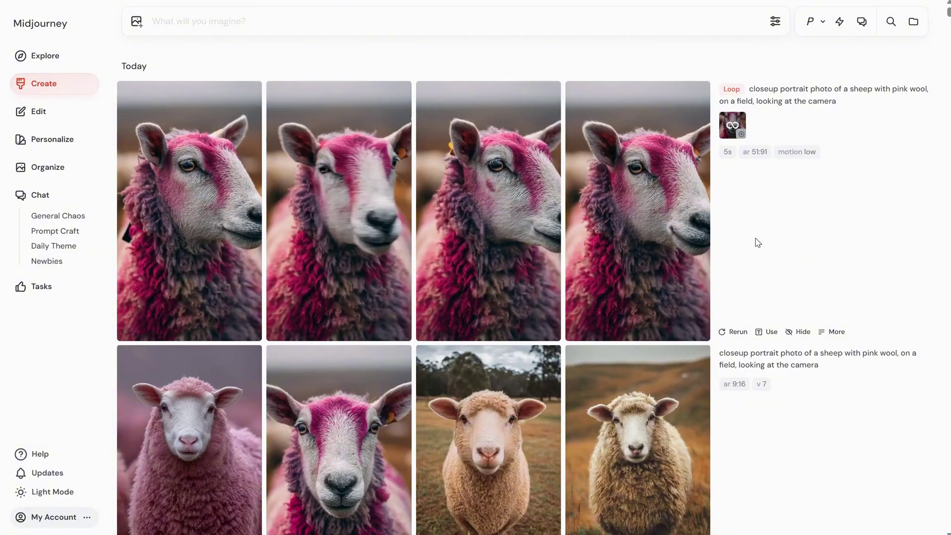
pyautogui.click(199, 182)
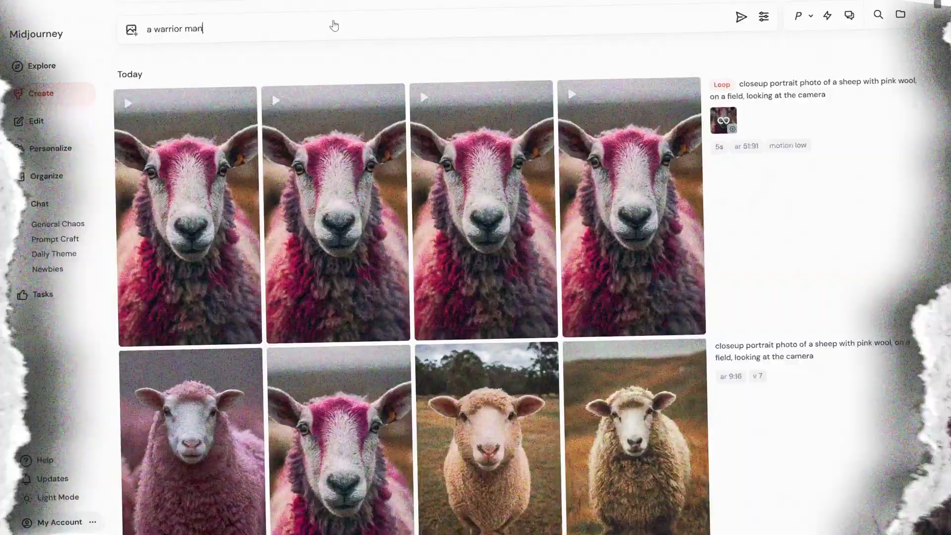
# Generate images of "a warrior man, medium portrait, in a forest, front view, cinematic, photo taken with dslr camera".
pyautogui.write(', medium portrait, ')
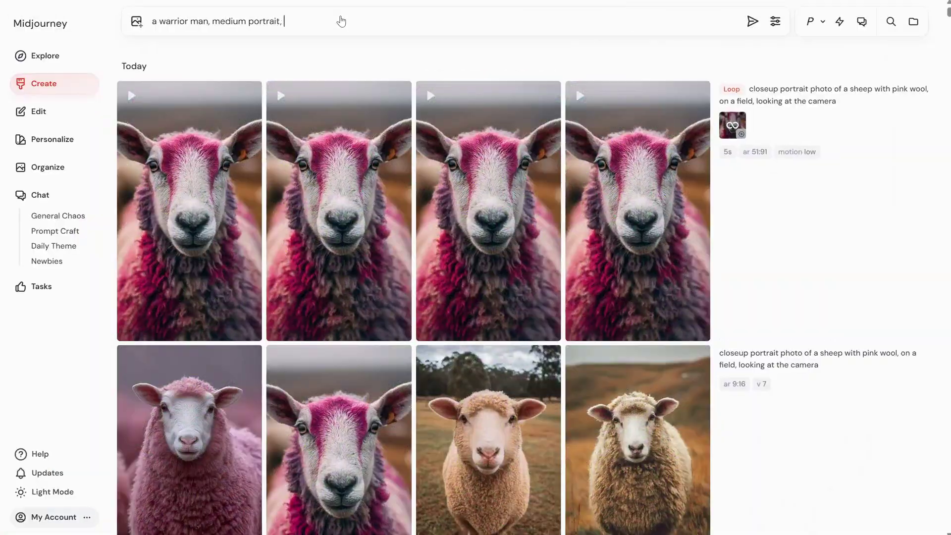
pyautogui.write('in a forest, front view, cinematic, photo taken with dslr camera')
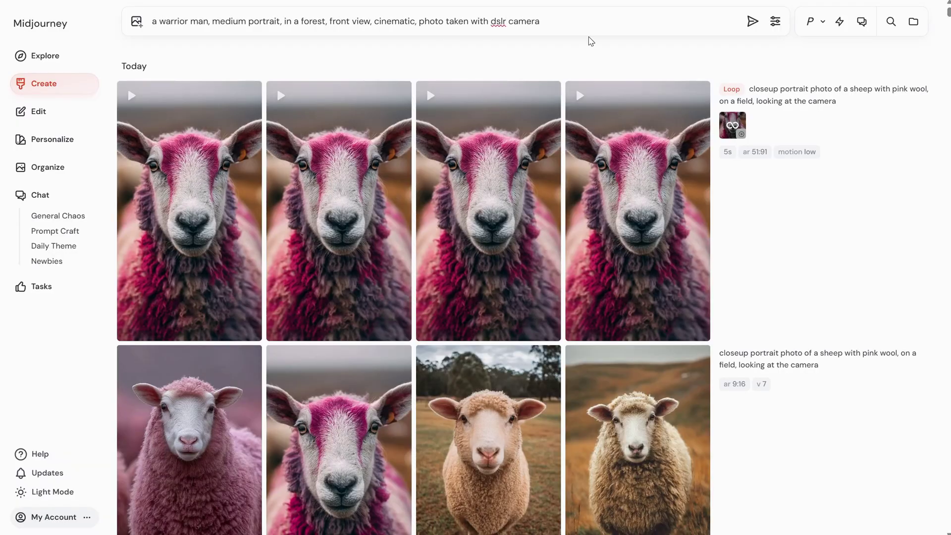
pyautogui.click(744, 21)
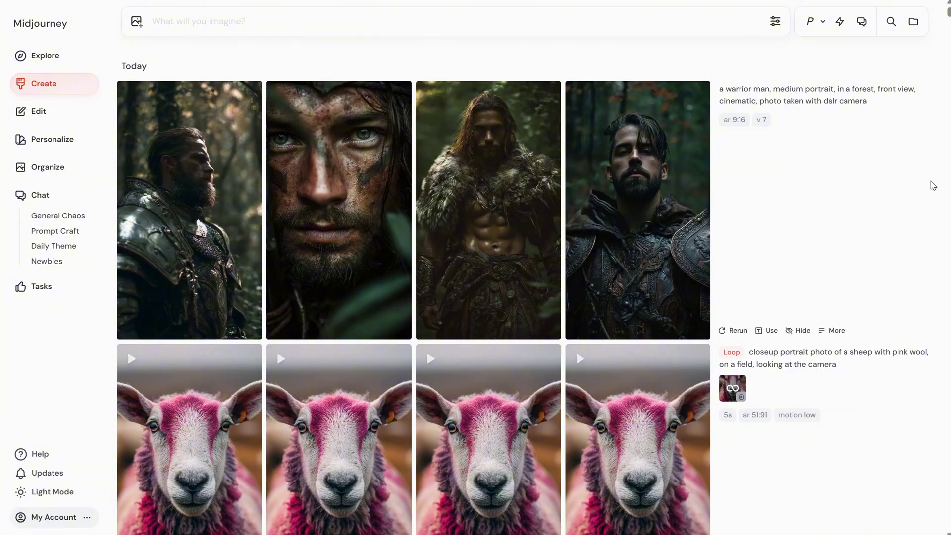
# Reuse the warrior man prompt, insert "wearing bear fur" after "a warrior man", and generate new images.
pyautogui.click(877, 101)
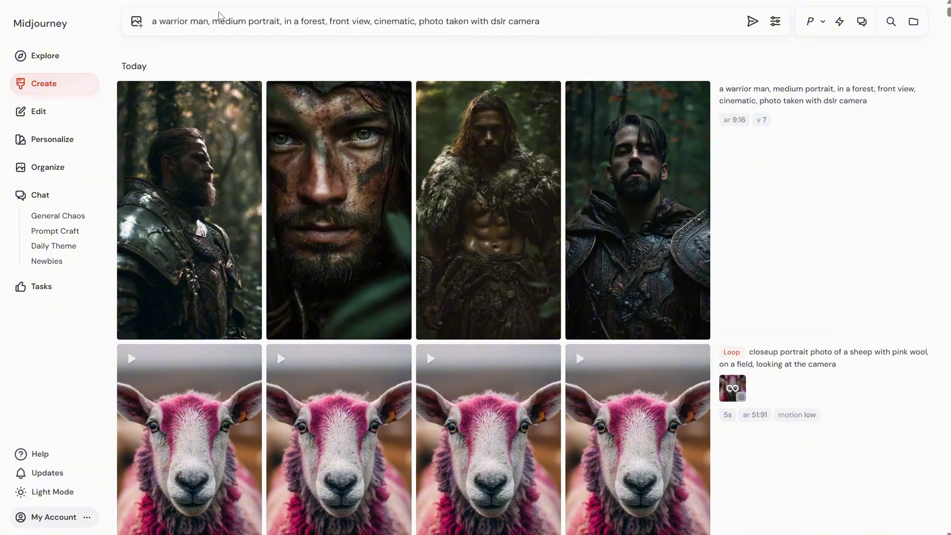
pyautogui.write('wearing bear fur')
pyautogui.click(751, 21)
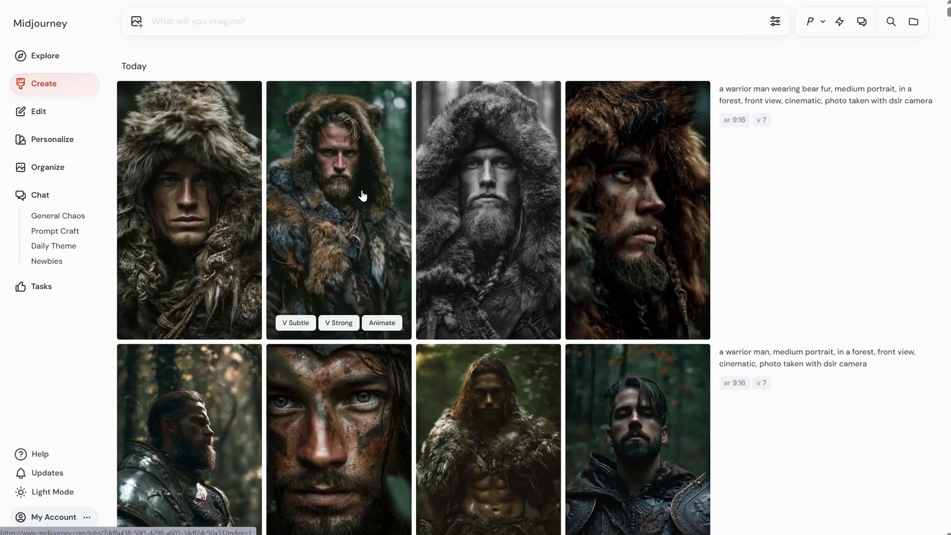
# Download the second image of the warrior in bear fur as 4man.png.
pyautogui.click(362, 196)
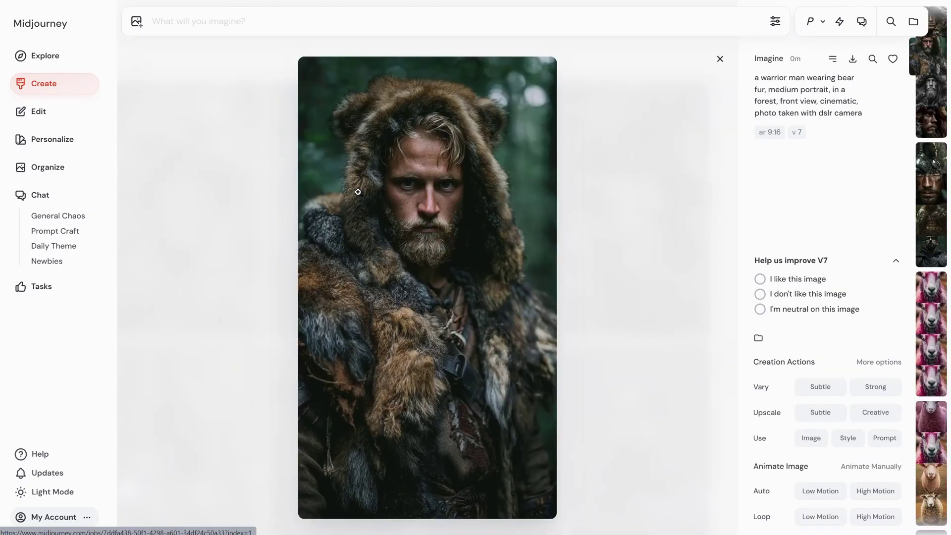
pyautogui.click(852, 59)
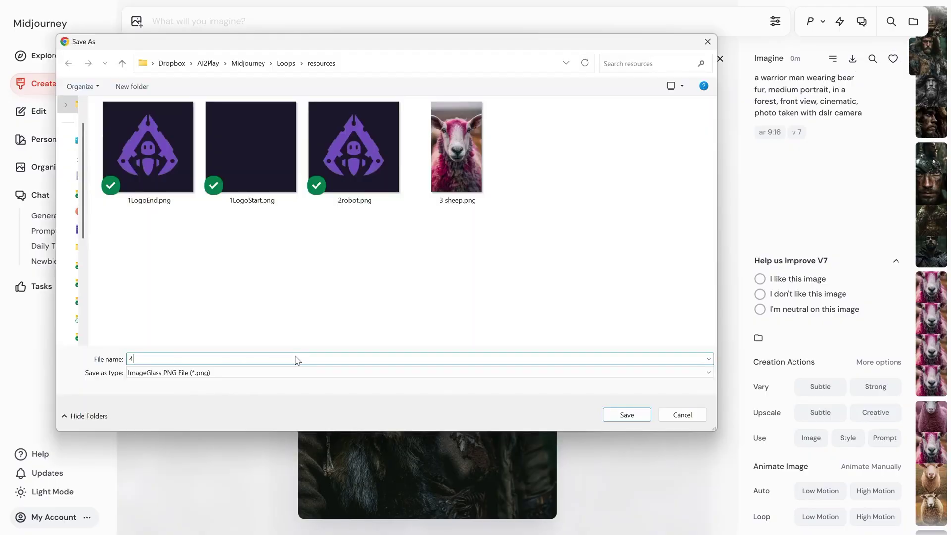
pyautogui.press('Return')
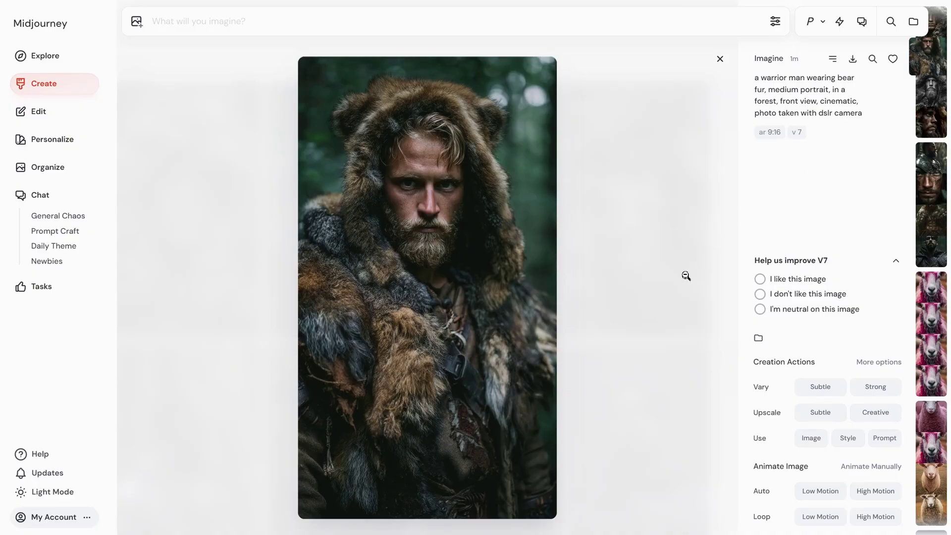
# Generate "a warrior bear portrait, with red eyes" using the bear-fur warrior image as a style reference.
pyautogui.click(848, 438)
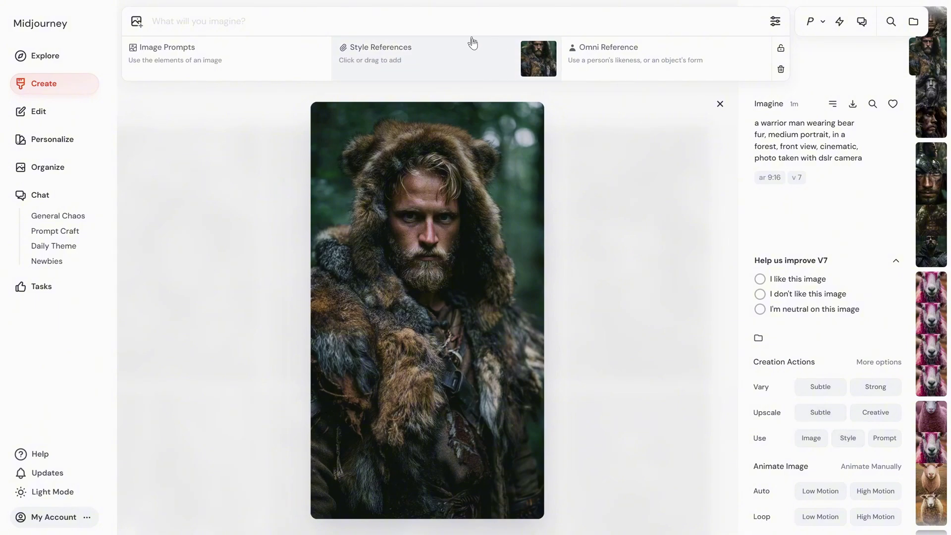
pyautogui.write('a warrior bear portrait, with red eyes')
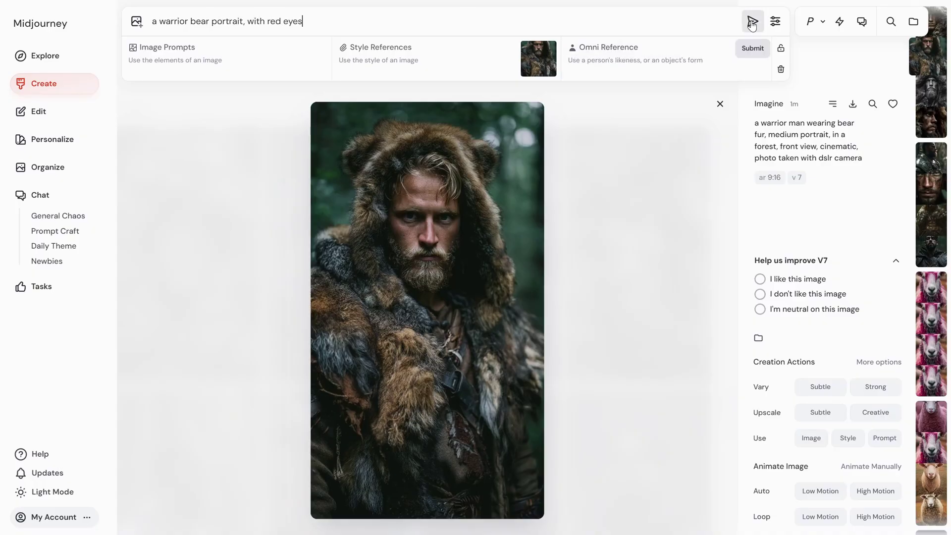
pyautogui.click(752, 20)
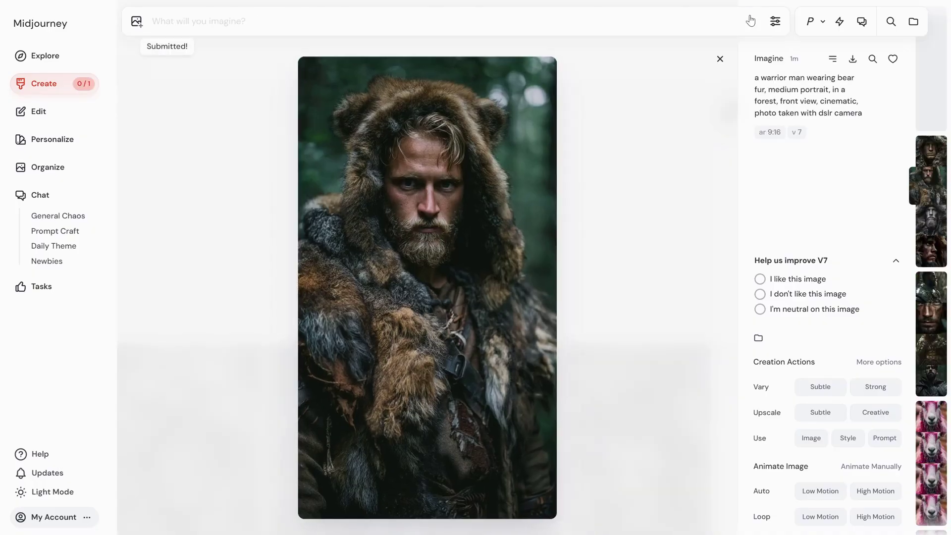
pyautogui.click(720, 60)
# Download the third warrior bear image as 4bear.png and return to the creations feed.
pyautogui.scroll(-1, 451, 327)
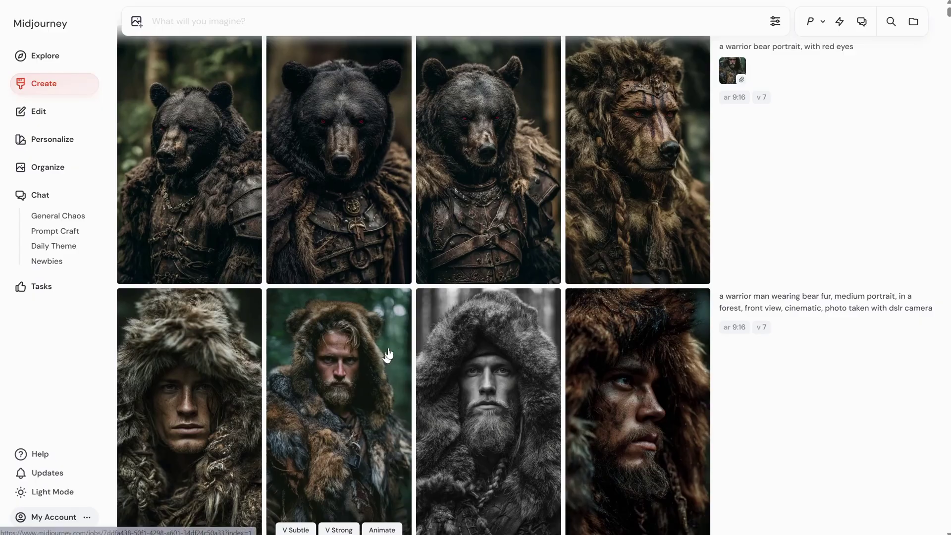
pyautogui.click(502, 183)
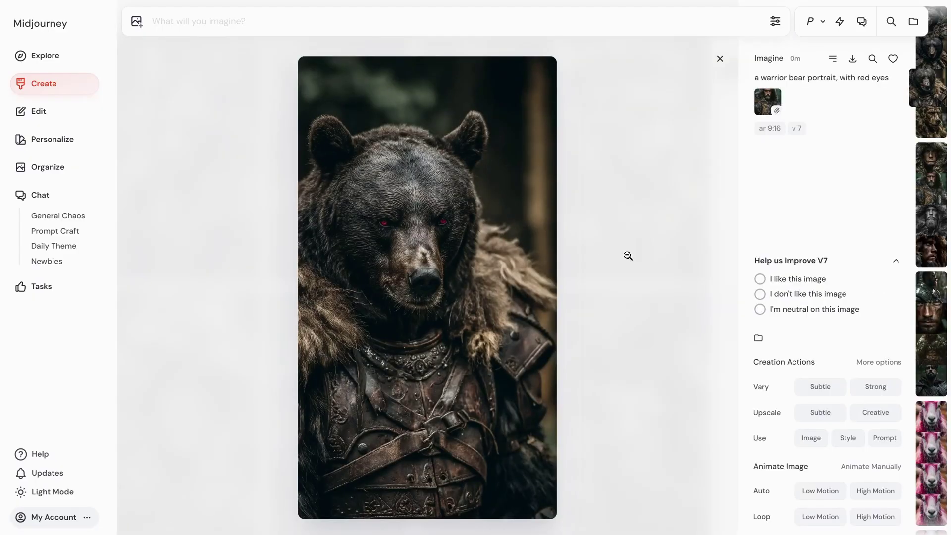
pyautogui.click(853, 59)
pyautogui.write('4')
pyautogui.press('Return')
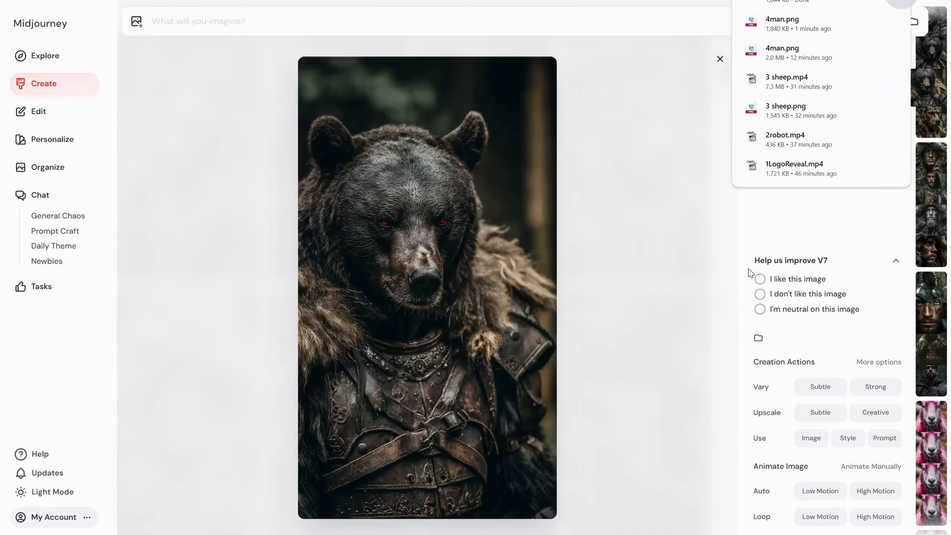
pyautogui.click(720, 58)
pyautogui.click(720, 58)
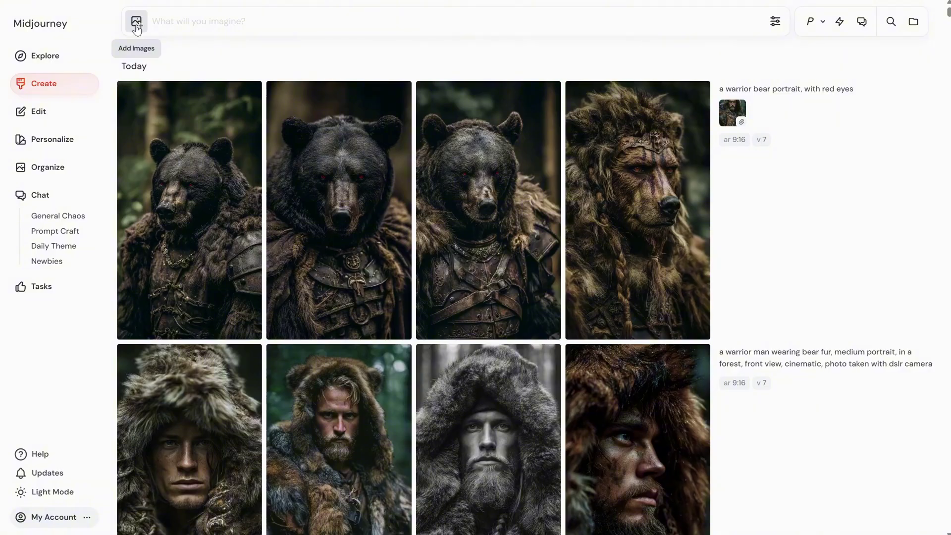
# Upload the man image as the starting frame and the bear image as the ending frame for a new video.
pyautogui.click(137, 23)
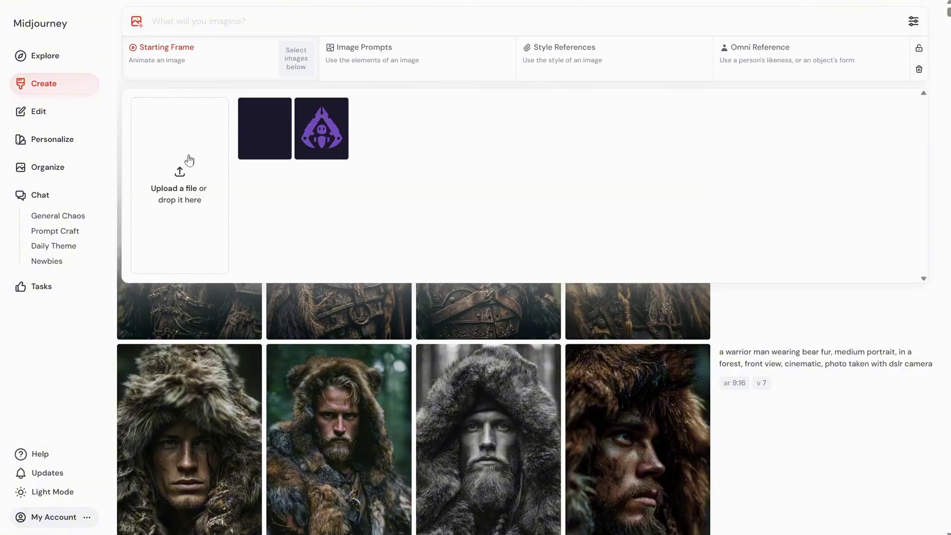
pyautogui.click(180, 172)
pyautogui.doubleClick(655, 154)
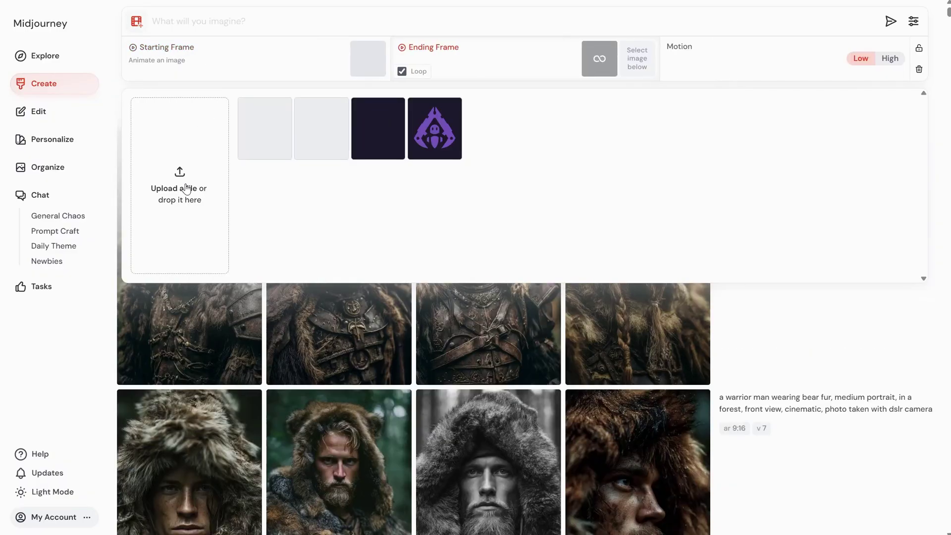
pyautogui.click(186, 188)
pyautogui.click(567, 154)
pyautogui.doubleClick(569, 155)
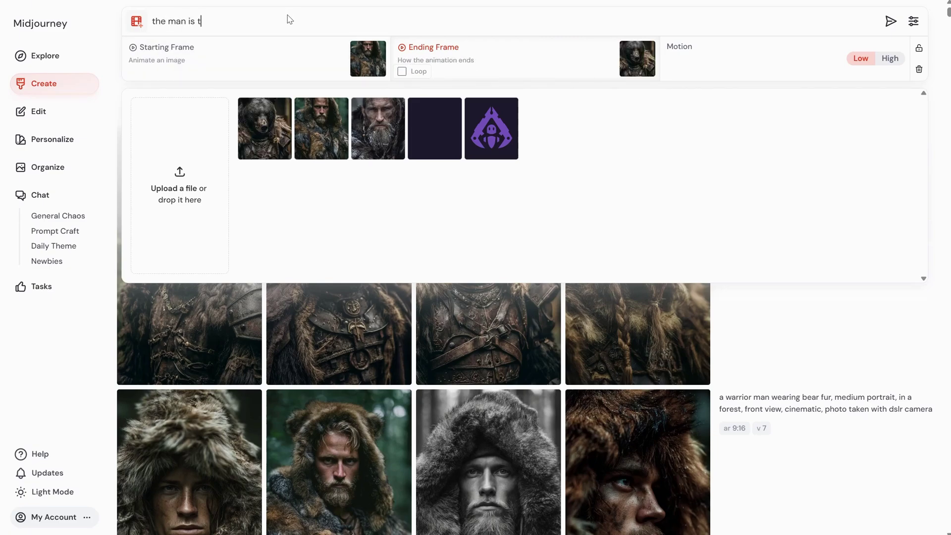
# Generate the video with the prompt "the man is transforming into a warrior bear" and preview the results.
pyautogui.click(890, 21)
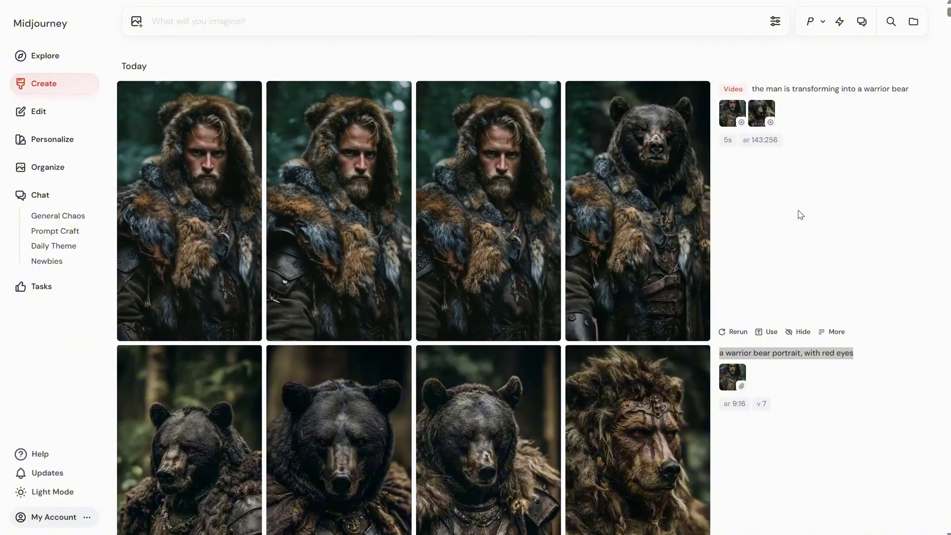
pyautogui.click(656, 268)
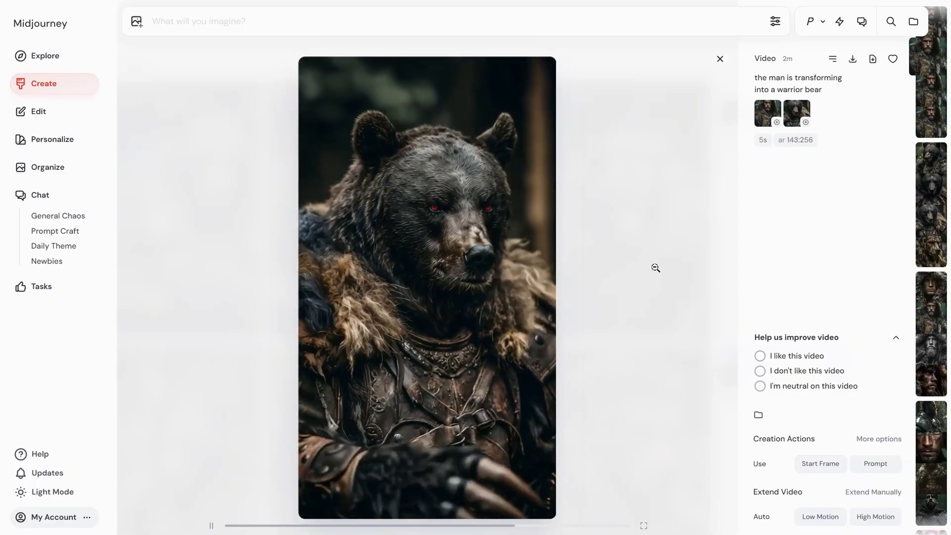
pyautogui.click(719, 59)
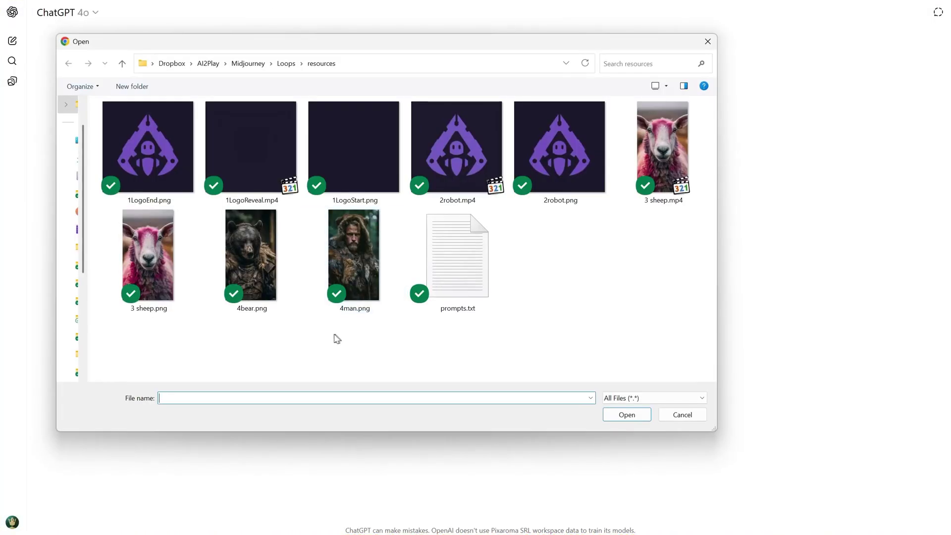
# In ChatGPT, attach 4bear.png and 4man.png and request a first-frame-to-last-frame video prompt detailing the man's transformation into the bear warrior.
pyautogui.moveTo(371, 342); pyautogui.dragTo(250, 277)
pyautogui.click(626, 415)
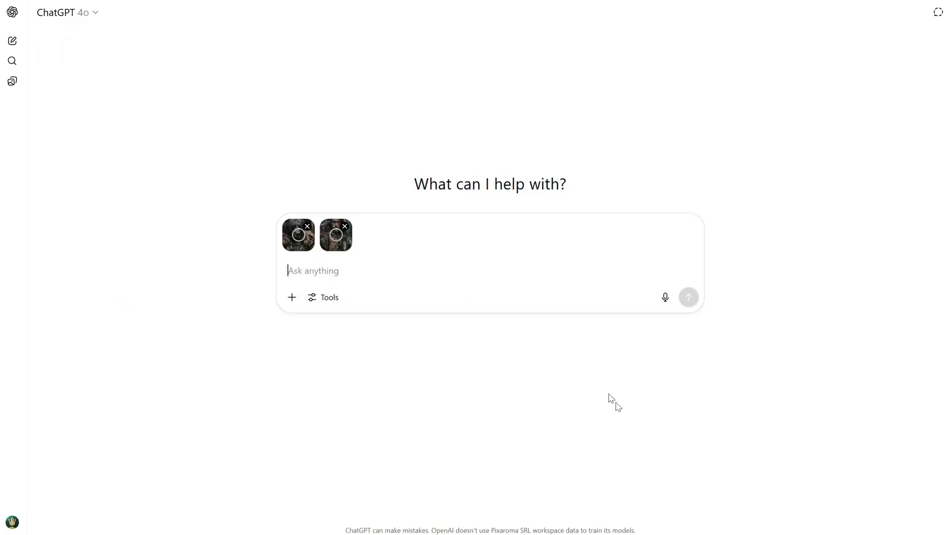
pyautogui.click(428, 268)
pyautogui.write('i need a prompt for a video ai model')
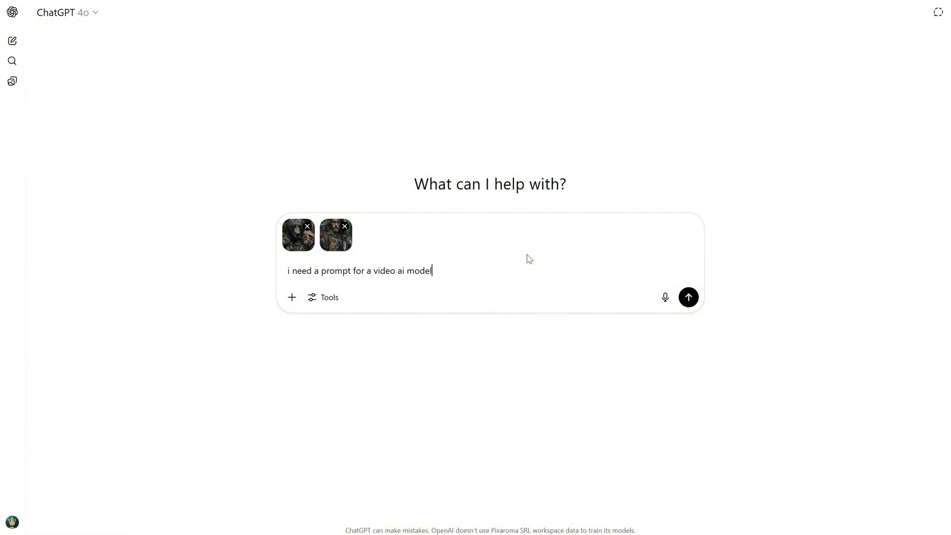
pyautogui.write(' from the man image to the bear')
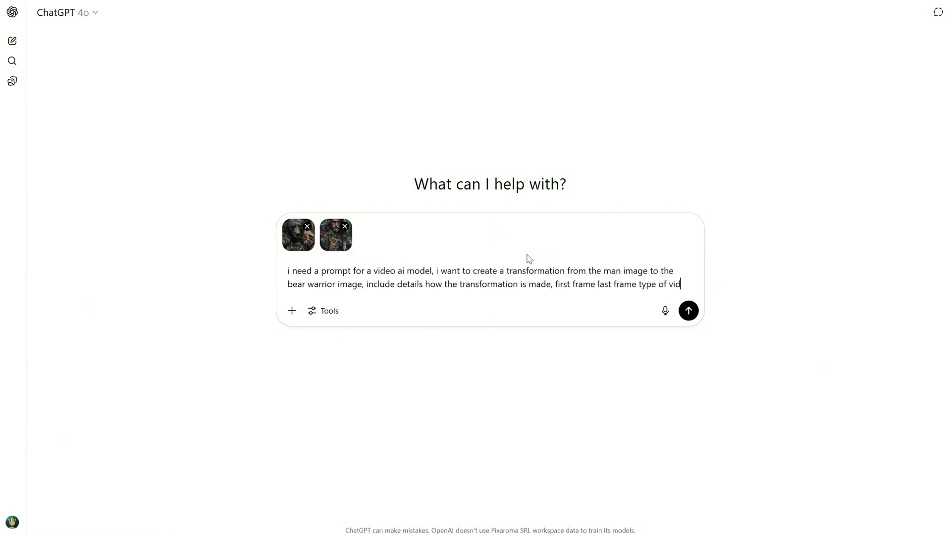
pyautogui.write('eo generation')
pyautogui.press('Return')
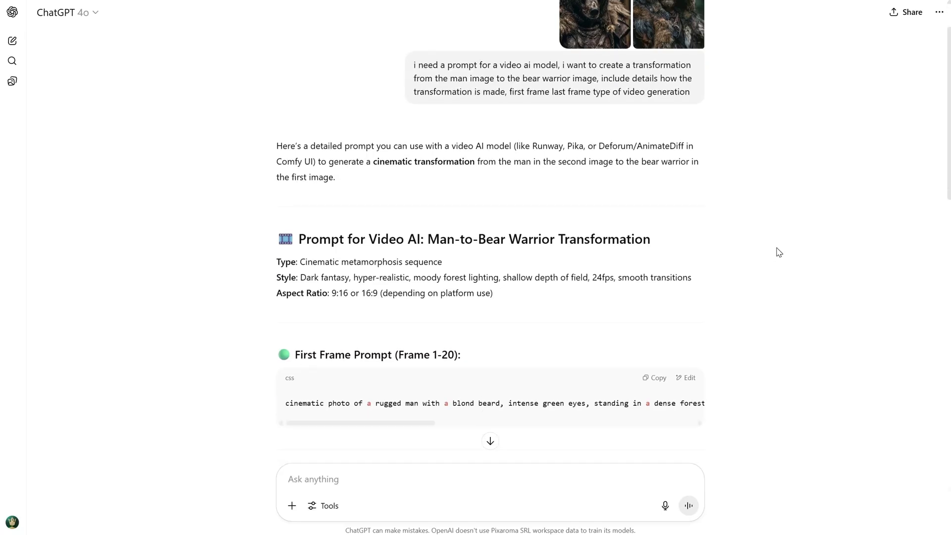
# Review the suggested first-frame and transformation prompts and copy the prompt for the middle transition frames.
pyautogui.moveTo(392, 422); pyautogui.dragTo(668, 424)
pyautogui.scroll(-7, 691, 259)
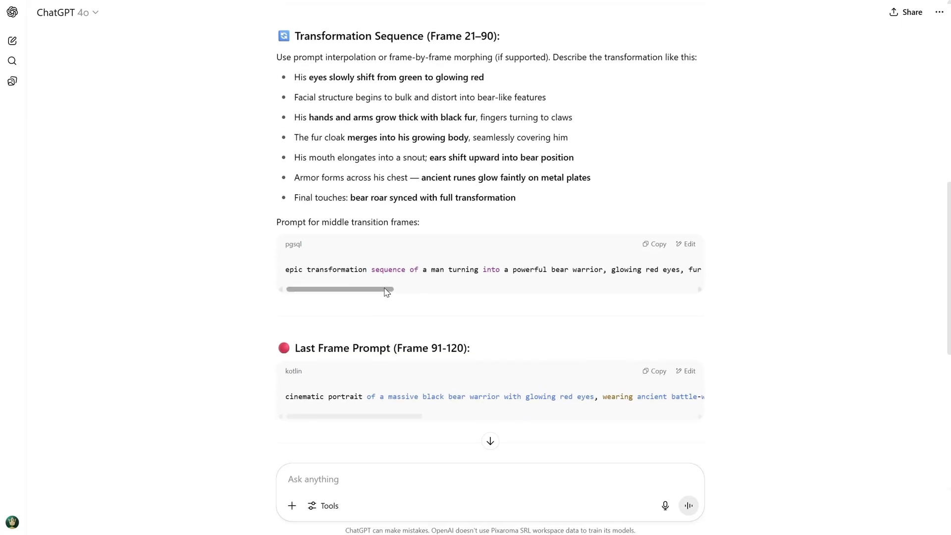
pyautogui.moveTo(387, 291); pyautogui.dragTo(688, 283)
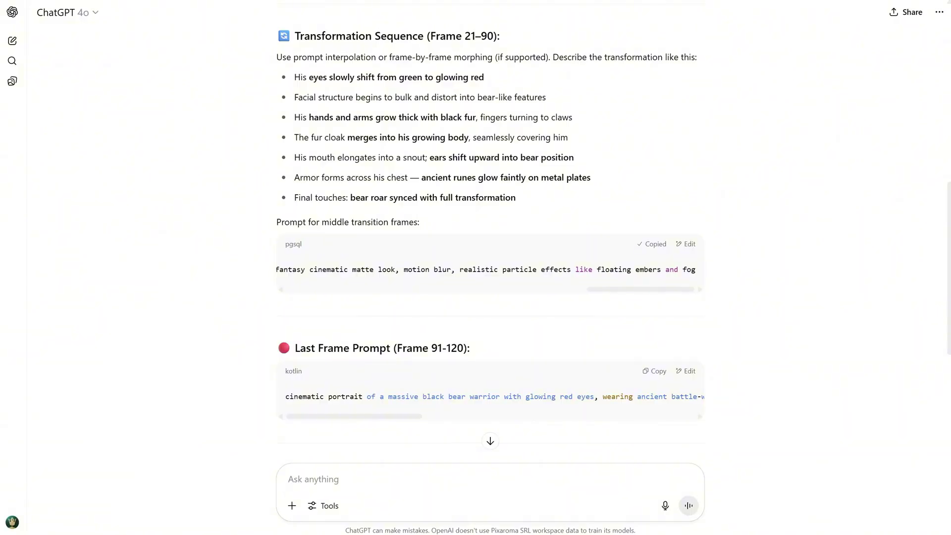
# Switch back to Midjourney and set the man image as starting frame and the bear image as ending frame.
pyautogui.hotkey('alt', 'Tab')
pyautogui.moveTo(315, 130); pyautogui.dragTo(223, 85)
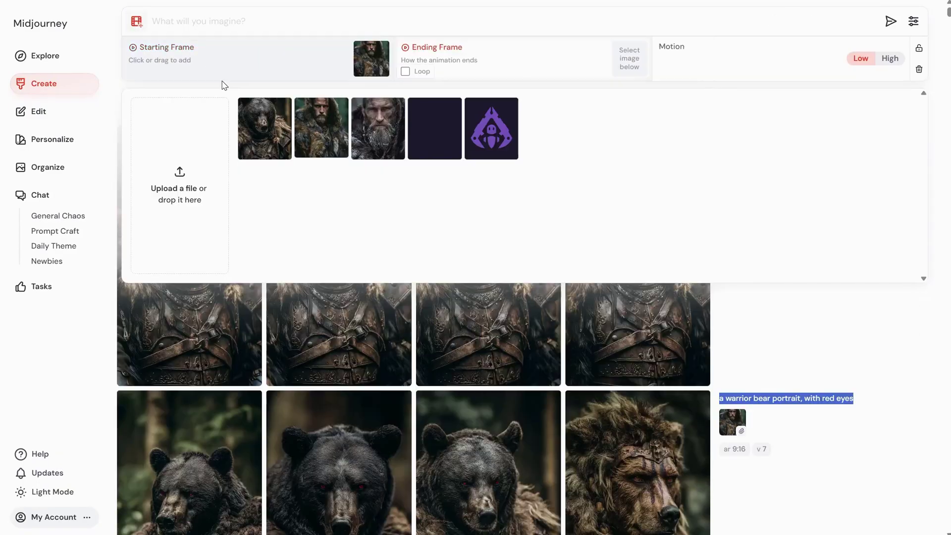
pyautogui.moveTo(265, 129); pyautogui.dragTo(446, 62)
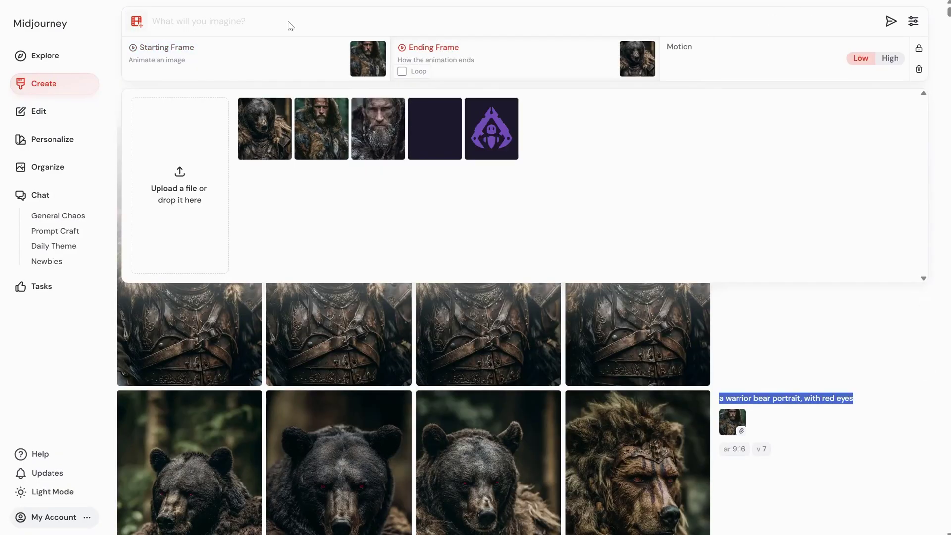
# Generate the video with the copied "epic transformation sequence of a man turning into a powerful bear warrior" prompt and preview the fourth result.
pyautogui.click(253, 19)
pyautogui.write('epic transformation sequence of a man turning into a powerful bear warrior, glowing red eyes, fur spreading across his body, bones cracking, snout forming, bear ears replacing human ears, armor forming over his chest with mystical engravings, dark enchanted forest background, fantasy cinematic matte look, motion blur, realistic particle effects like floating embers and fog')
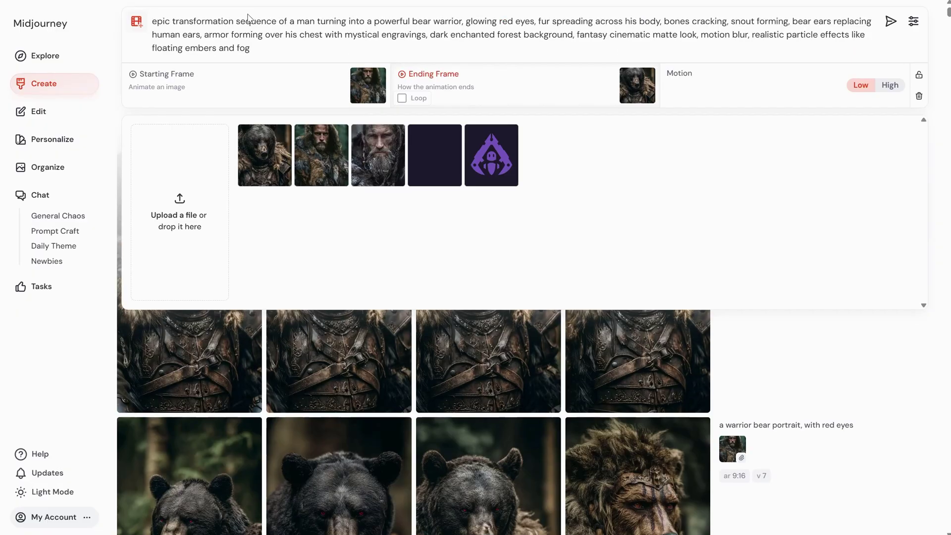
pyautogui.click(890, 22)
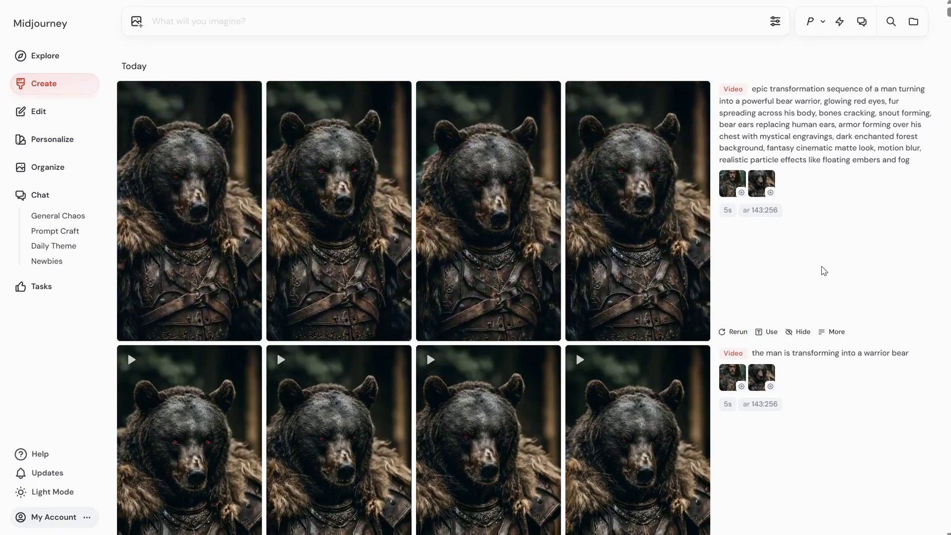
pyautogui.click(683, 264)
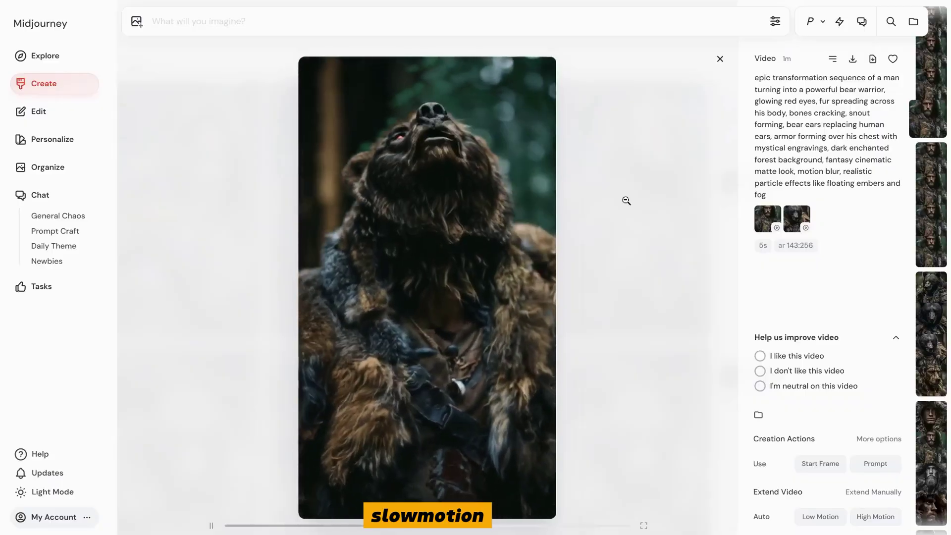
pyautogui.click(626, 201)
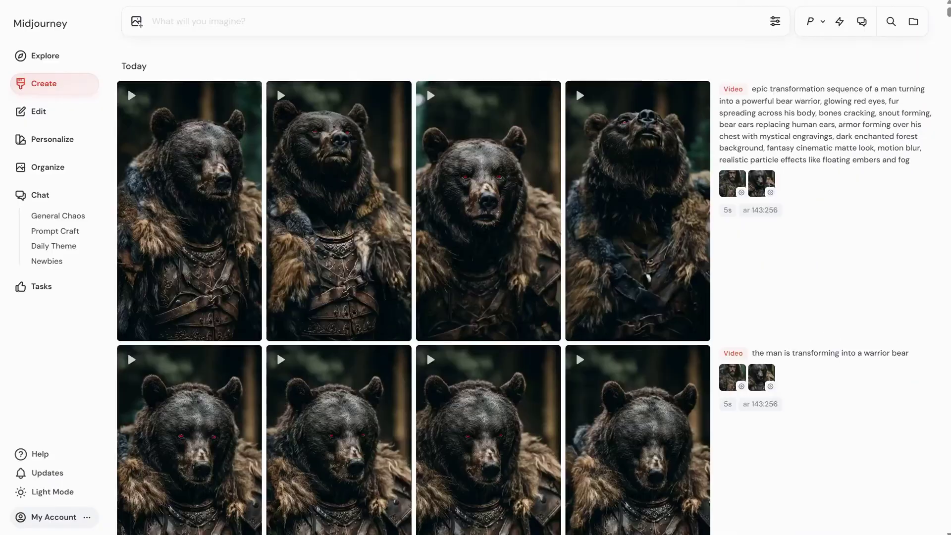
# Generate 16:9 images with "a 3d cartoon animation of an old man and a woman sitting on a bench, there is a little distance between them, cute, adorable".
pyautogui.click(776, 21)
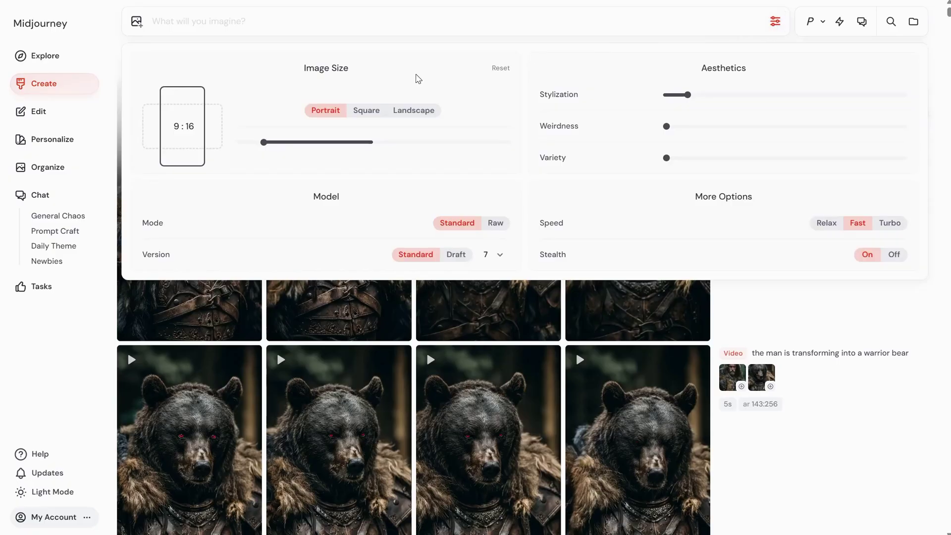
pyautogui.click(398, 110)
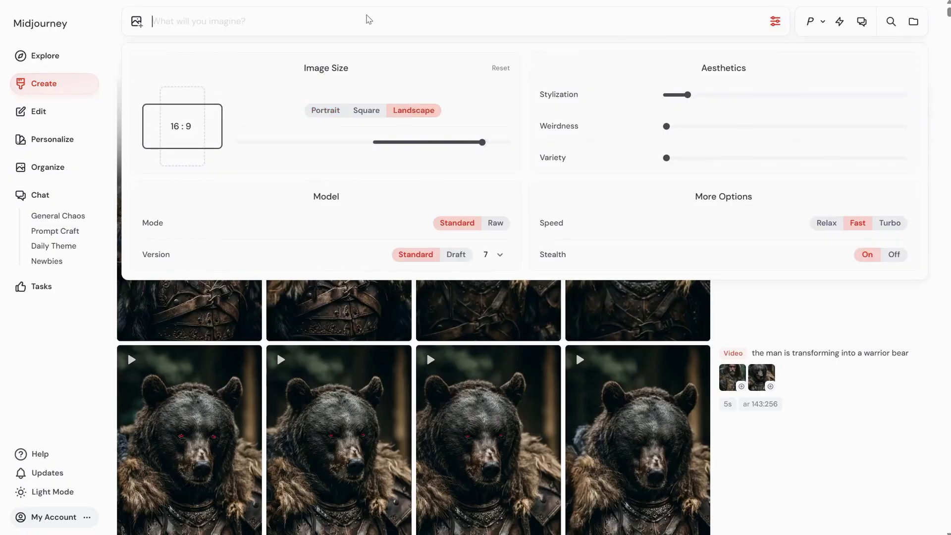
pyautogui.write('a')
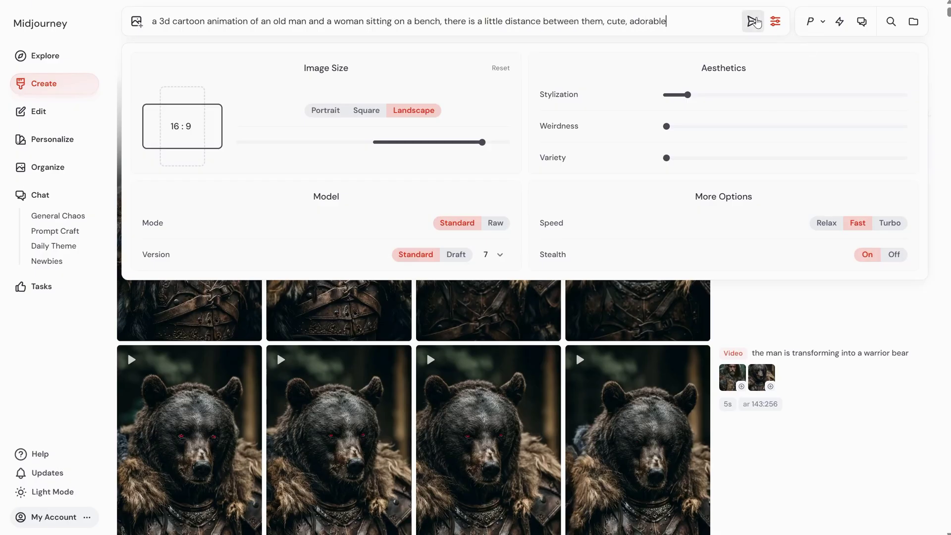
pyautogui.click(752, 21)
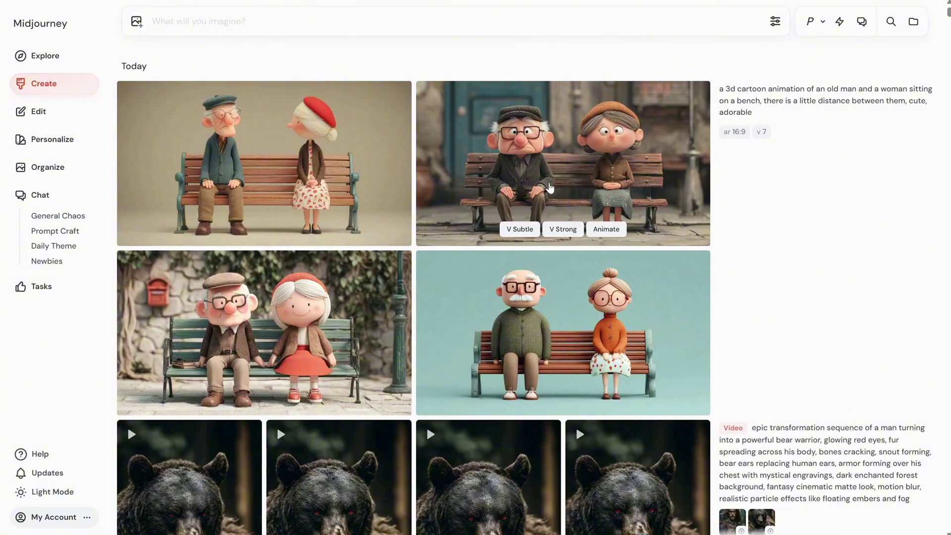
# Open the second bench image, with the blue door behind the couple, download it and close the detail view.
pyautogui.click(544, 184)
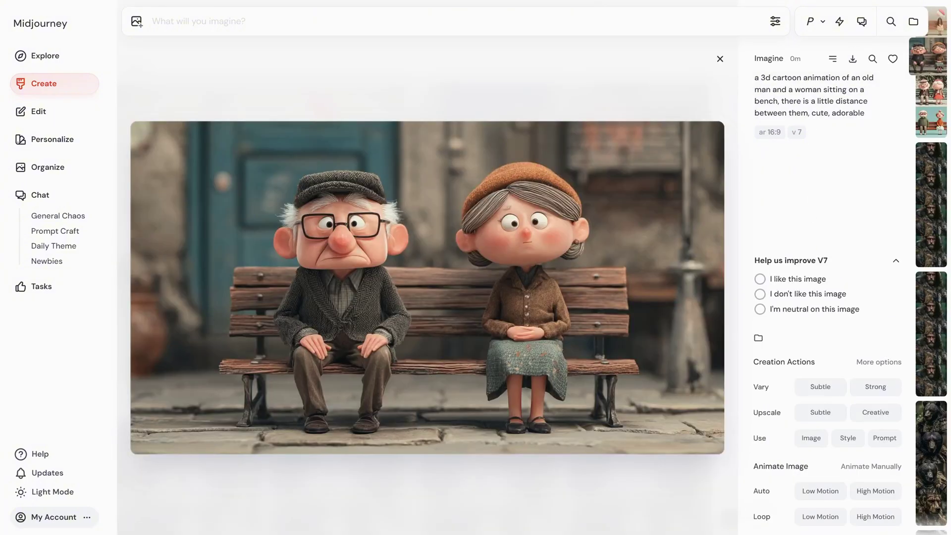
pyautogui.click(853, 58)
pyautogui.press('Return')
pyautogui.press('Escape')
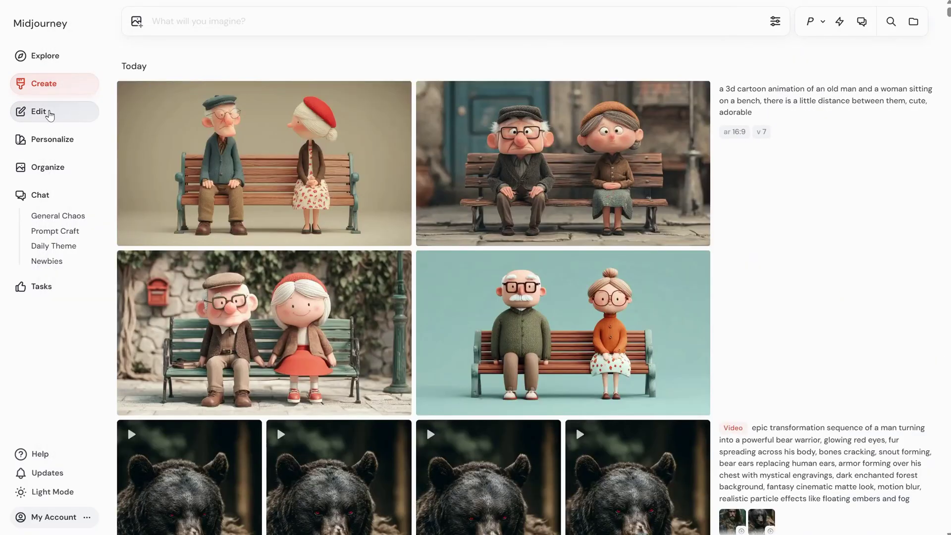
# Load the downloaded bench image into the editor and erase the woman with a 175 px brush.
pyautogui.click(49, 115)
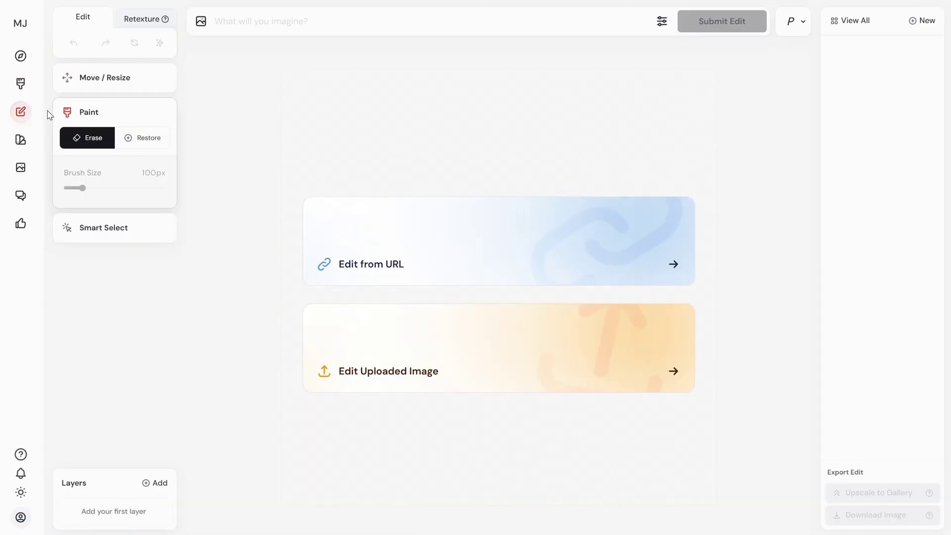
pyautogui.click(485, 358)
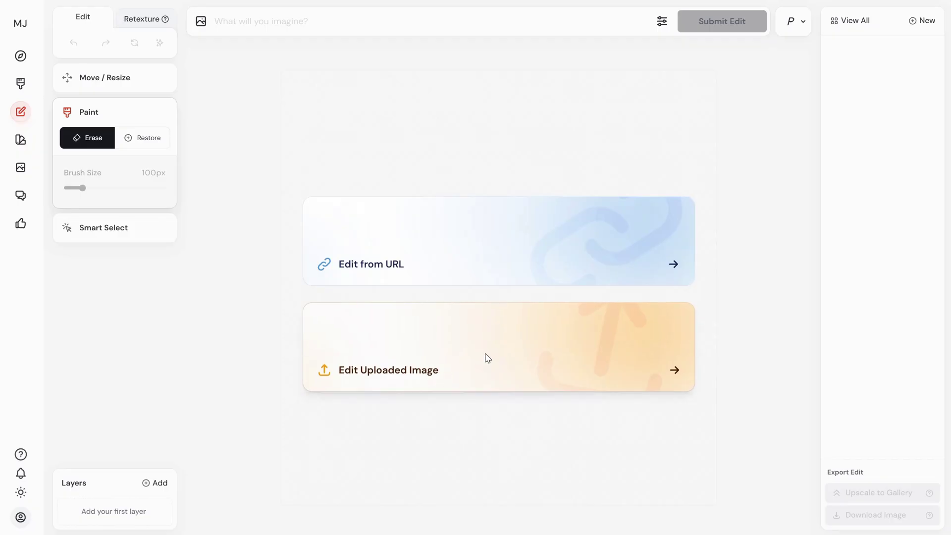
pyautogui.doubleClick(153, 278)
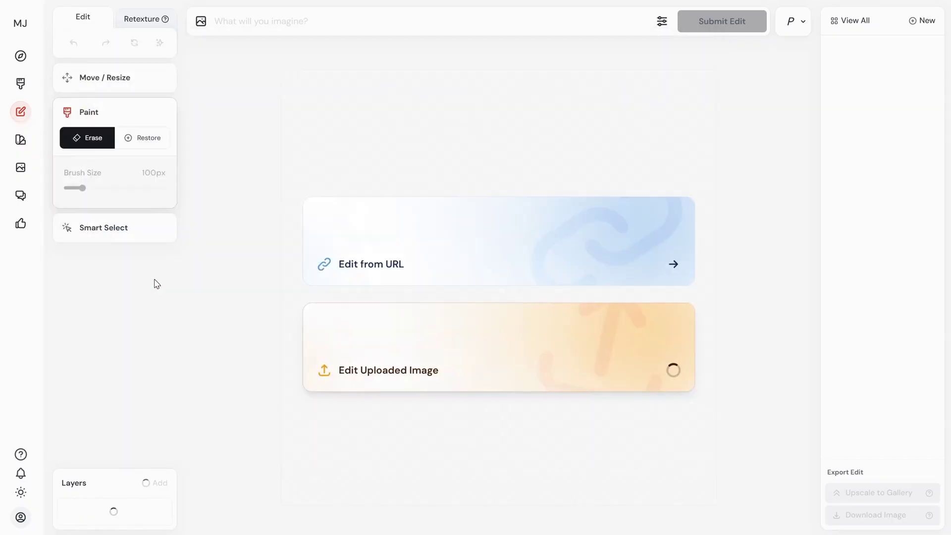
pyautogui.moveTo(89, 193); pyautogui.dragTo(99, 193)
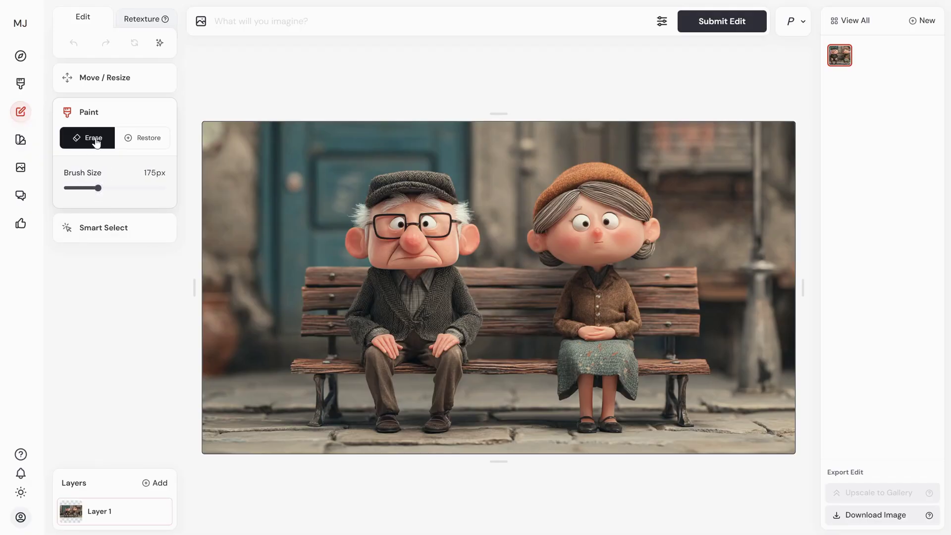
pyautogui.moveTo(594, 391)
pyautogui.mouseDown()
pyautogui.moveTo(580, 201)
pyautogui.moveTo(702, 219)
pyautogui.mouseUp()
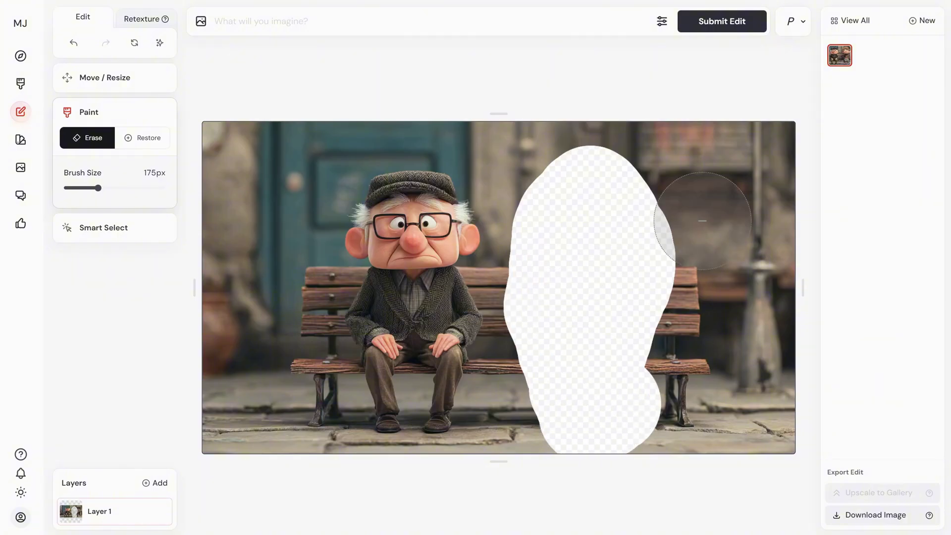
# Submit the edit with the prompt "a bench" to fill in the erased area.
pyautogui.click(729, 30)
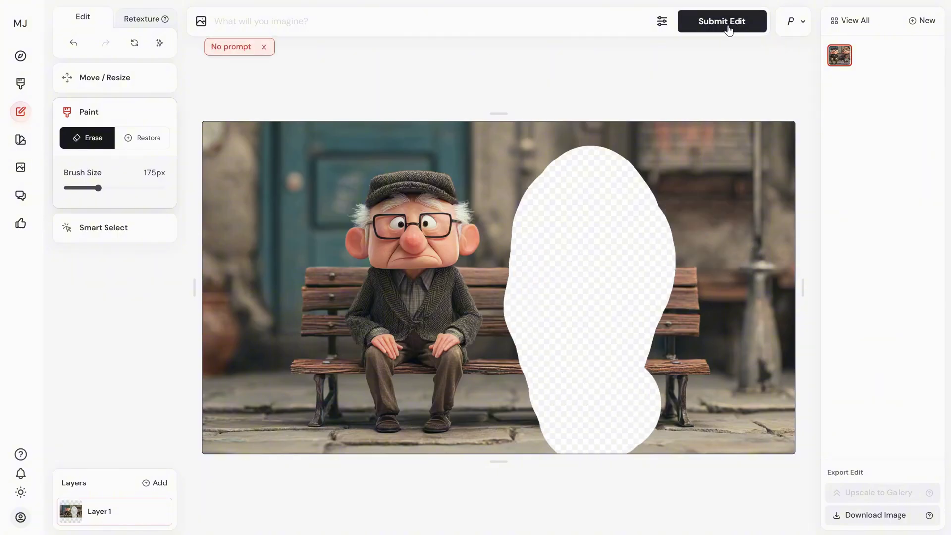
pyautogui.click(278, 20)
pyautogui.write('a bench')
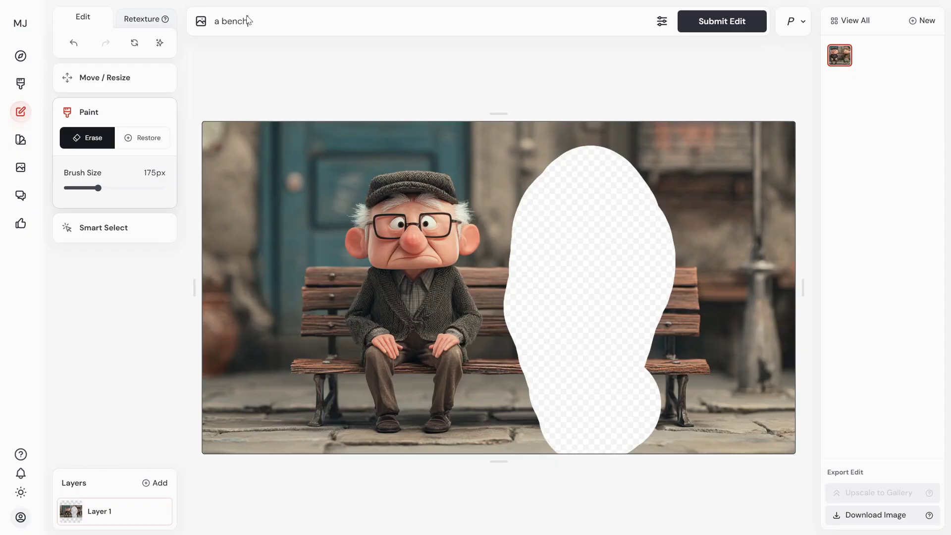
pyautogui.click(705, 25)
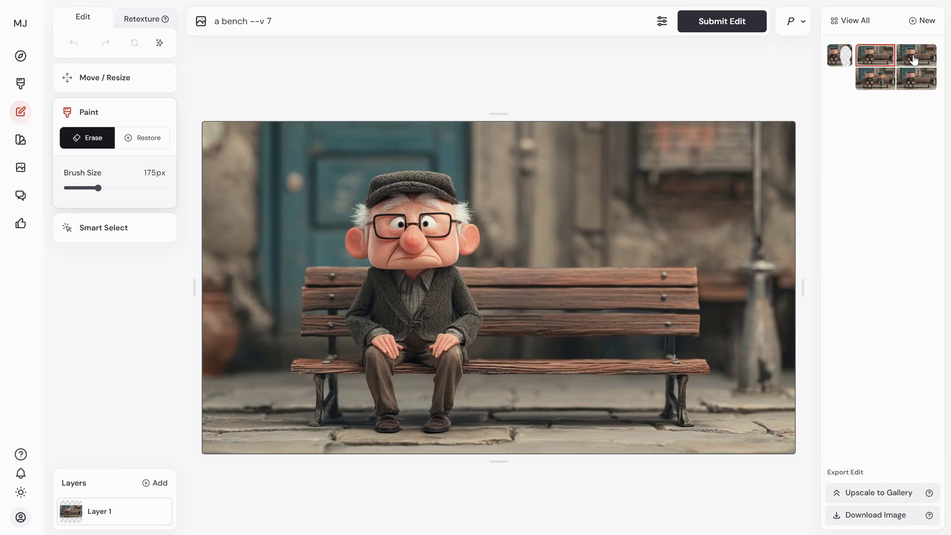
# Compare the edited variations and download the second one, with the old man alone on the bench.
pyautogui.click(876, 83)
pyautogui.click(914, 60)
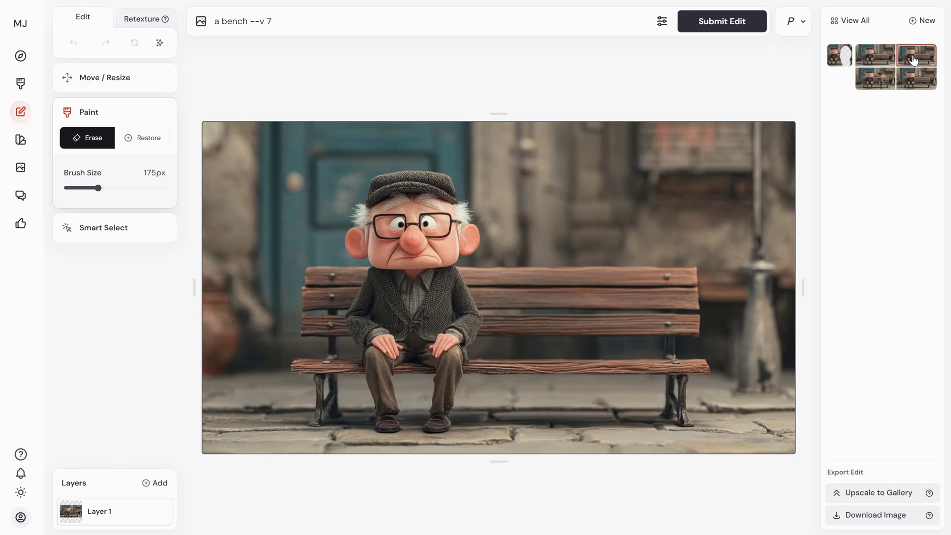
pyautogui.click(877, 515)
pyautogui.press('Return')
# Return to image creation and upload 5 bench empty.png as the starting frame.
pyautogui.click(21, 84)
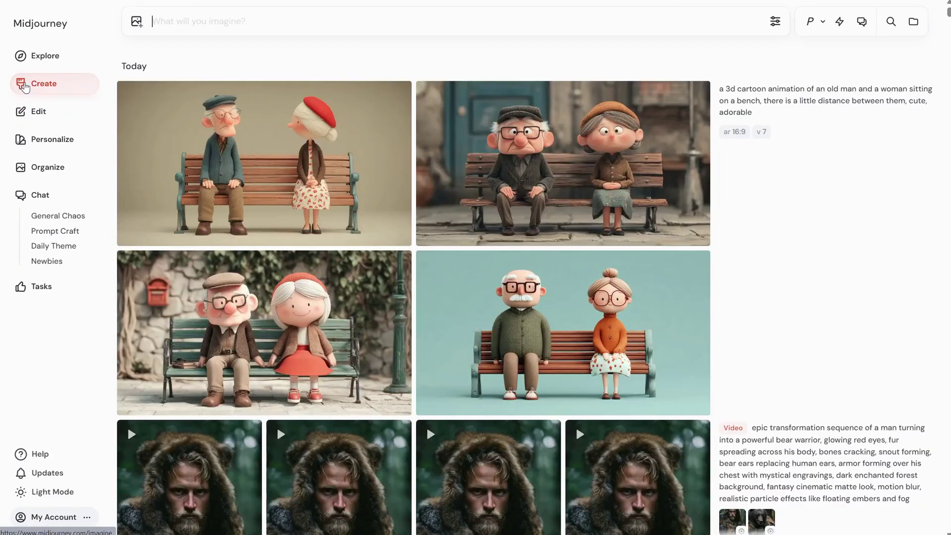
pyautogui.click(136, 22)
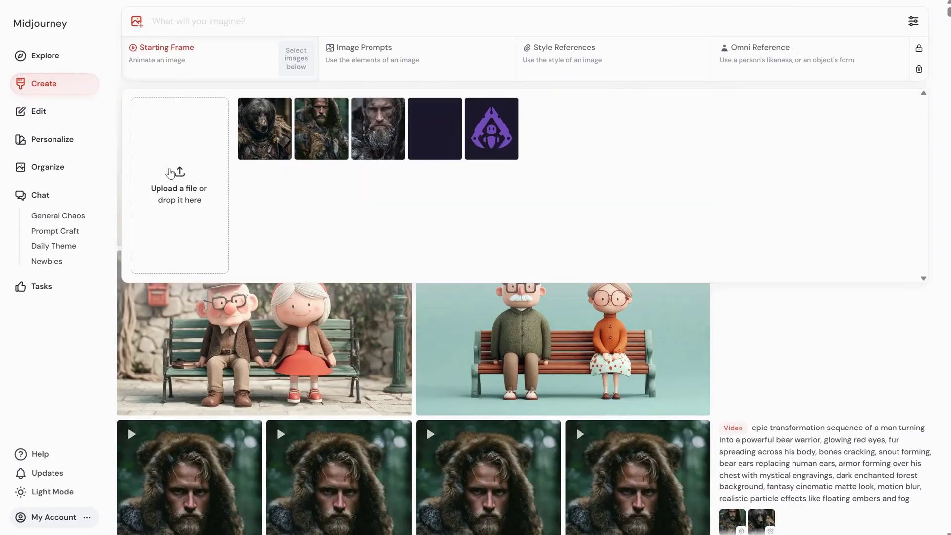
pyautogui.click(176, 181)
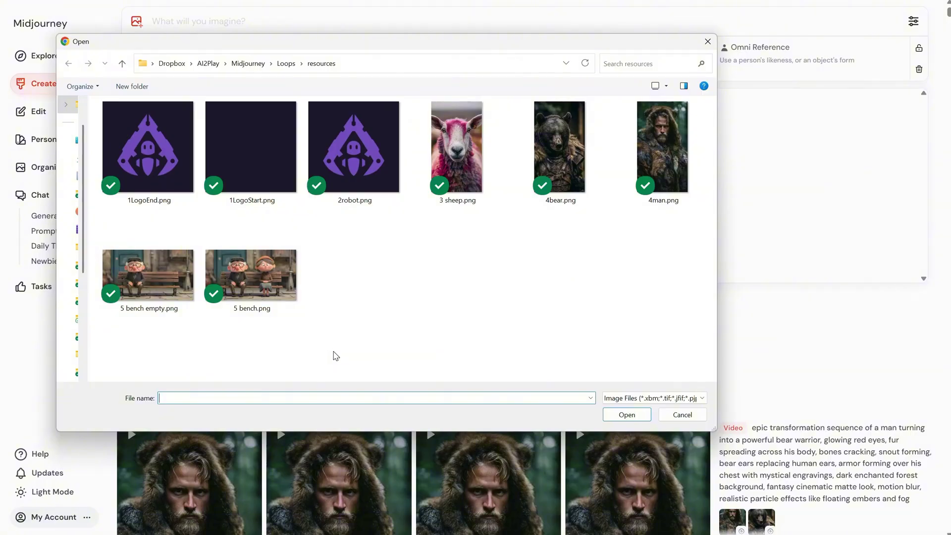
pyautogui.doubleClick(151, 284)
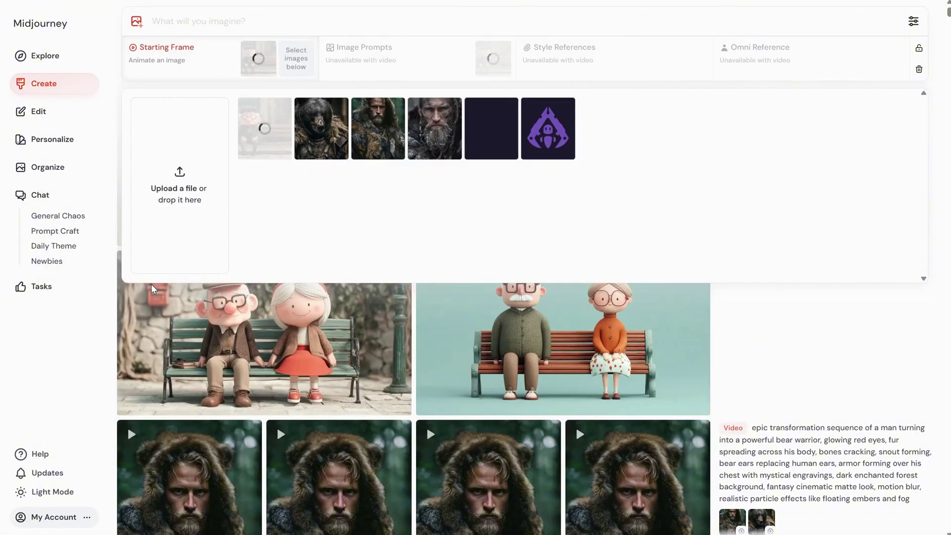
# Upload 5 bench.png as ending frame and generate "a cartoon woman enter the scene and sit on the bench next to the old man, cute, adorable".
pyautogui.click(180, 237)
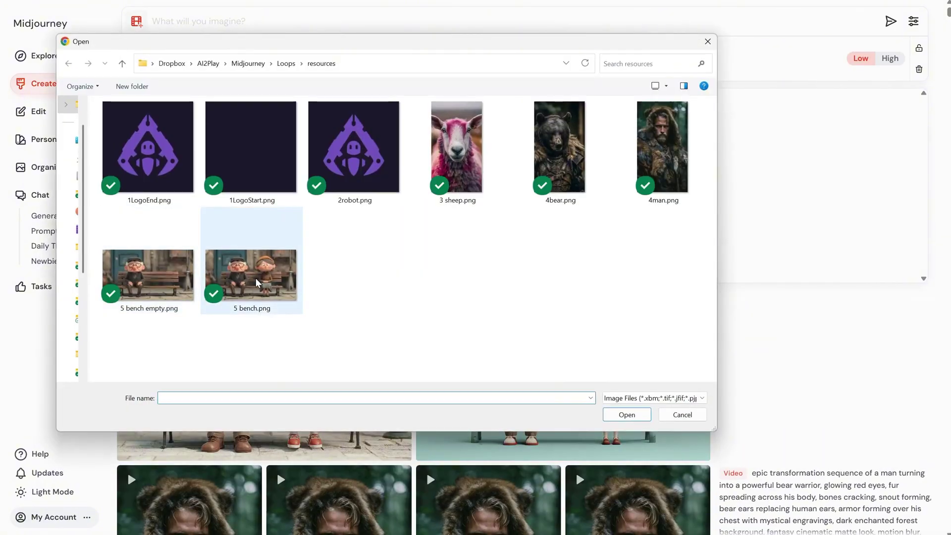
pyautogui.doubleClick(273, 286)
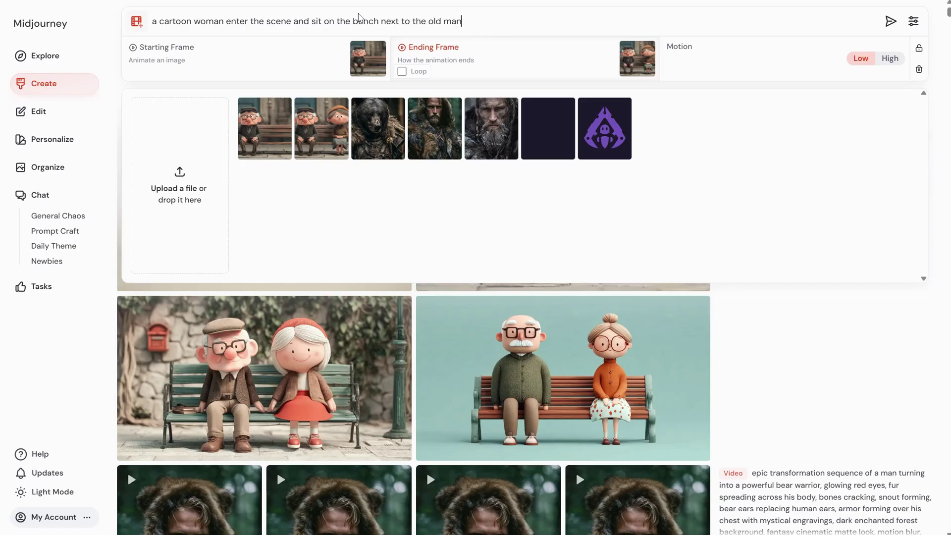
pyautogui.click(890, 21)
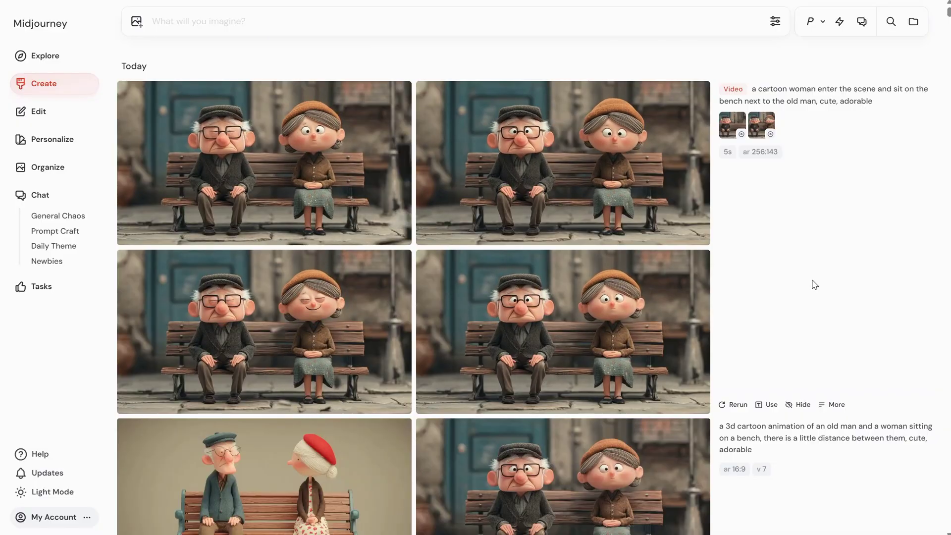
# Preview the first bench video and rerun the same prompt for another batch.
pyautogui.click(361, 123)
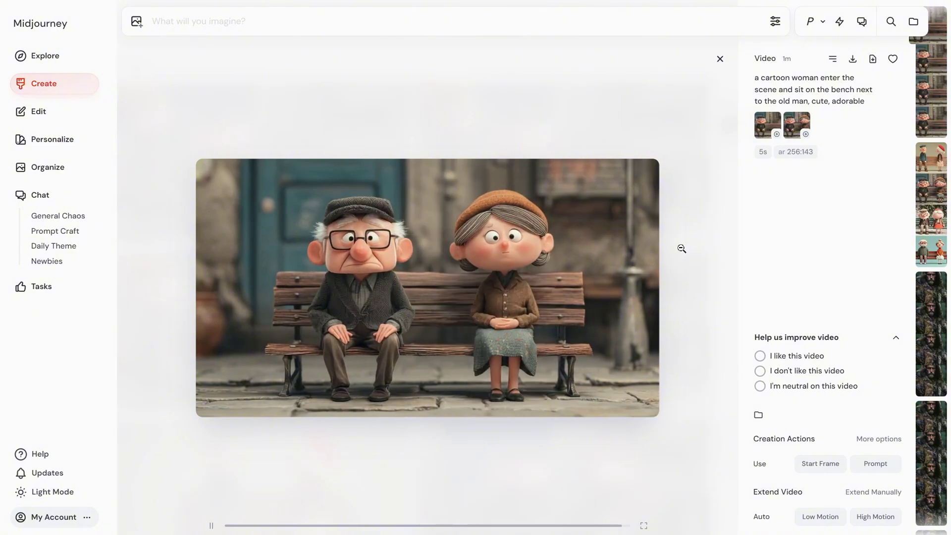
pyautogui.click(720, 62)
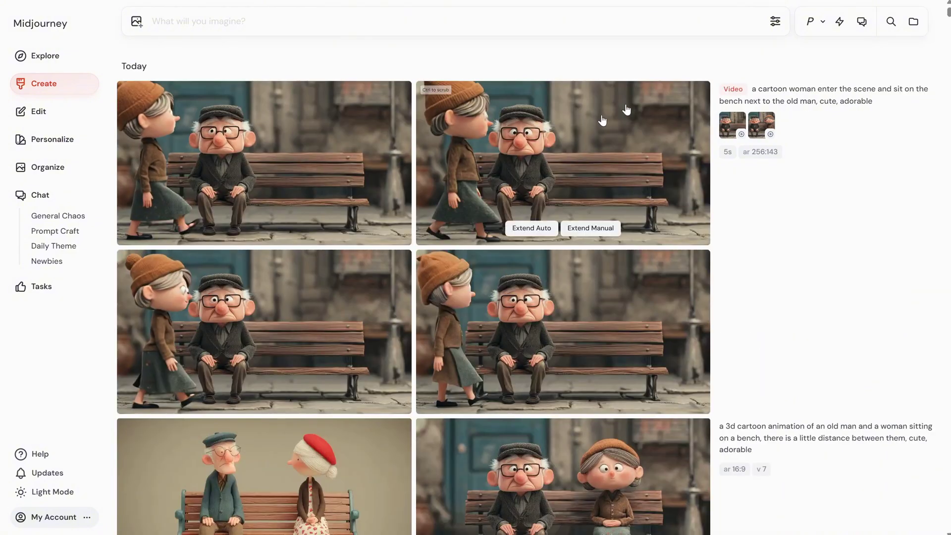
pyautogui.click(736, 404)
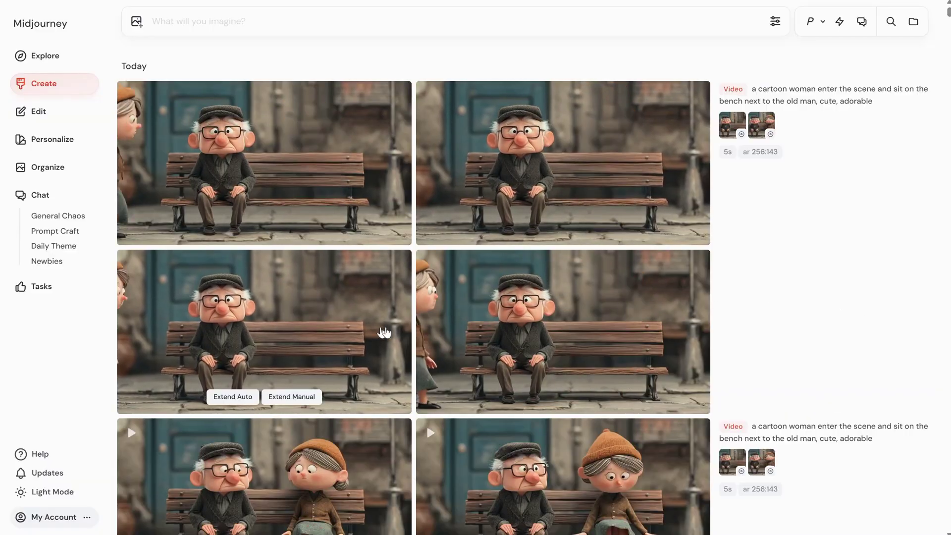
# Play the third video of the new batch, scrub to its end, and preview another result from that batch.
pyautogui.click(384, 332)
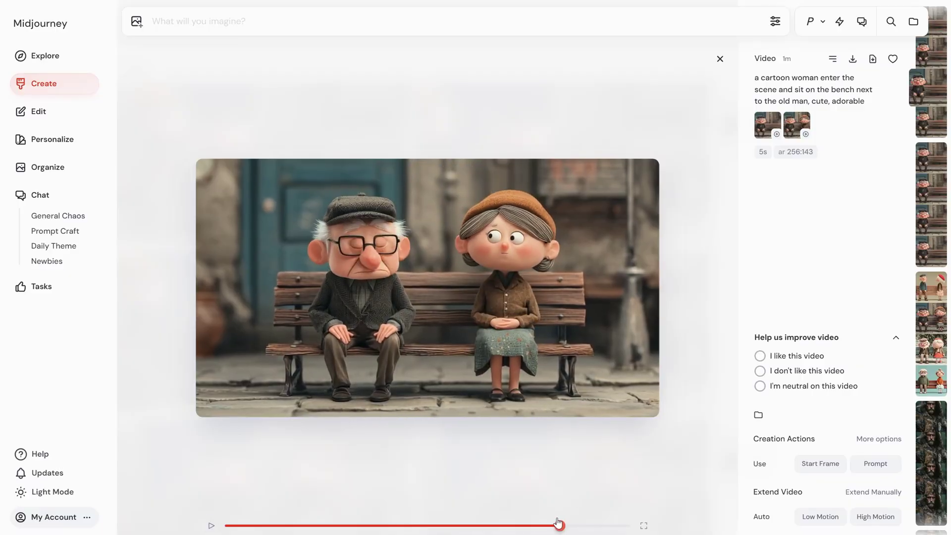
pyautogui.moveTo(605, 521); pyautogui.dragTo(638, 505)
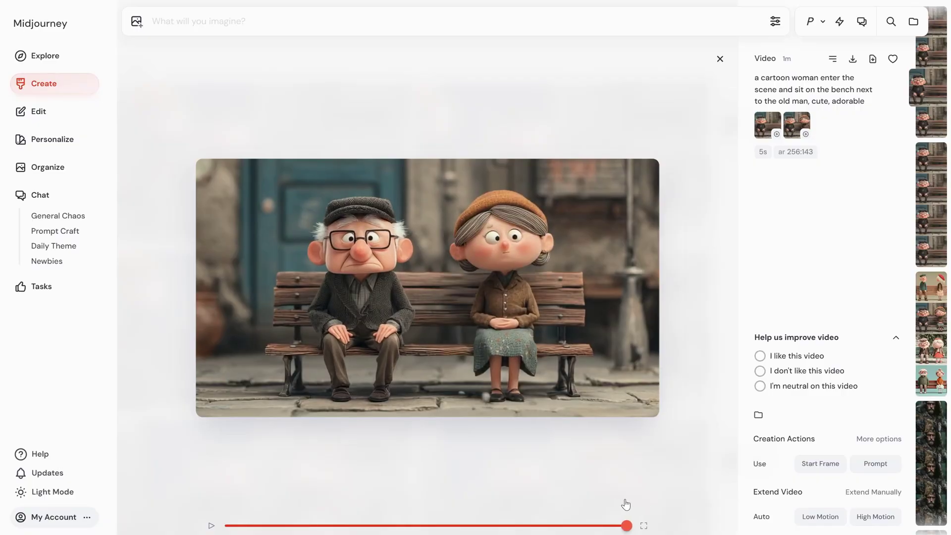
pyautogui.click(718, 66)
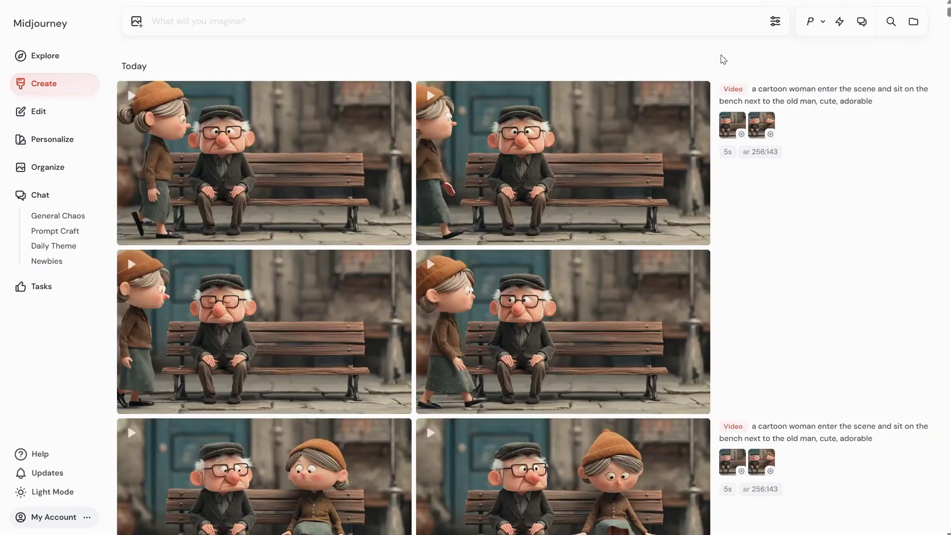
pyautogui.click(645, 278)
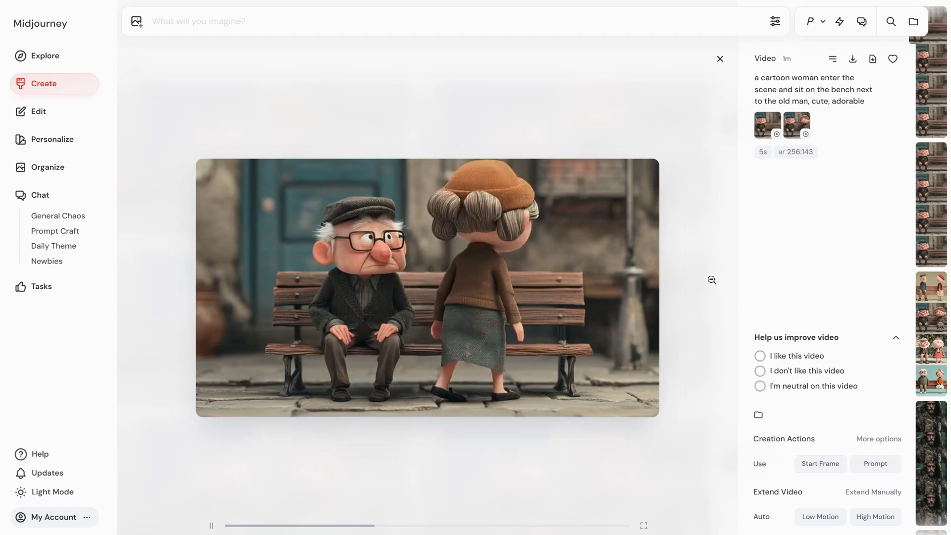
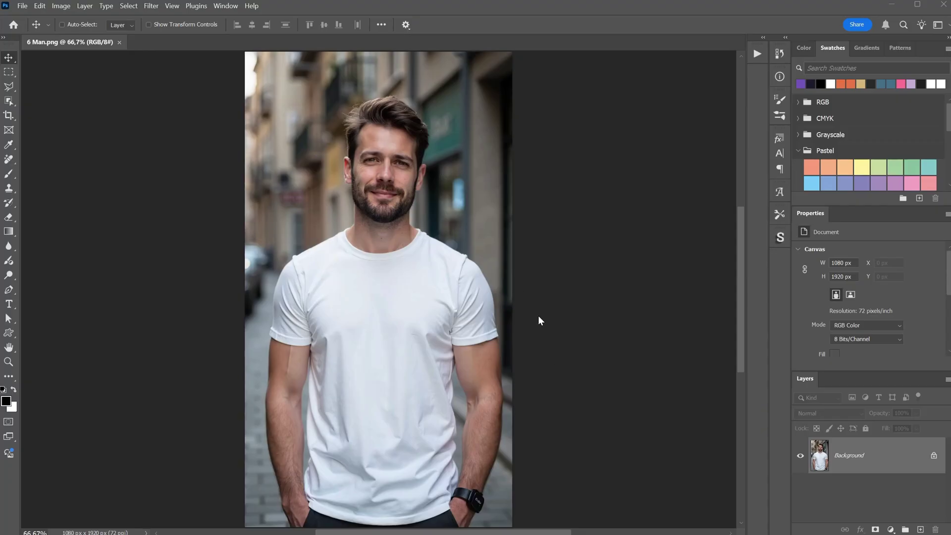
# In Photoshop, draw a freehand lasso selection around the man's shoulder and the area beside his head in 6 Man.png.
pyautogui.click(9, 88)
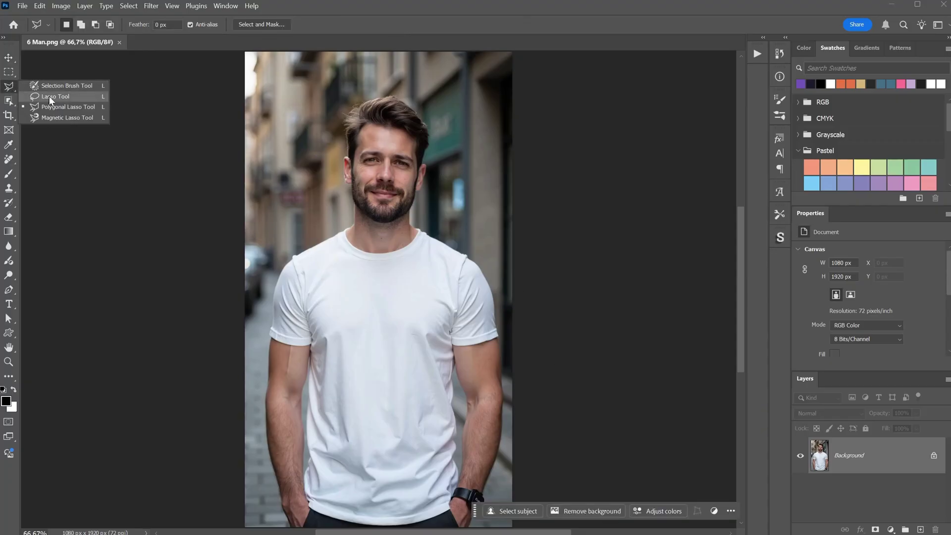
pyautogui.click(56, 96)
pyautogui.moveTo(346, 243); pyautogui.dragTo(338, 204)
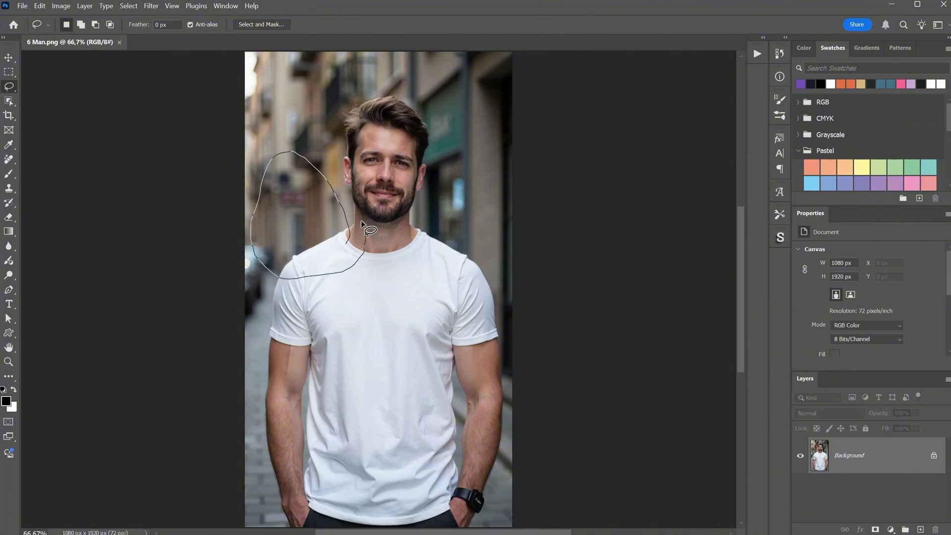
pyautogui.moveTo(250, 203); pyautogui.dragTo(250, 243)
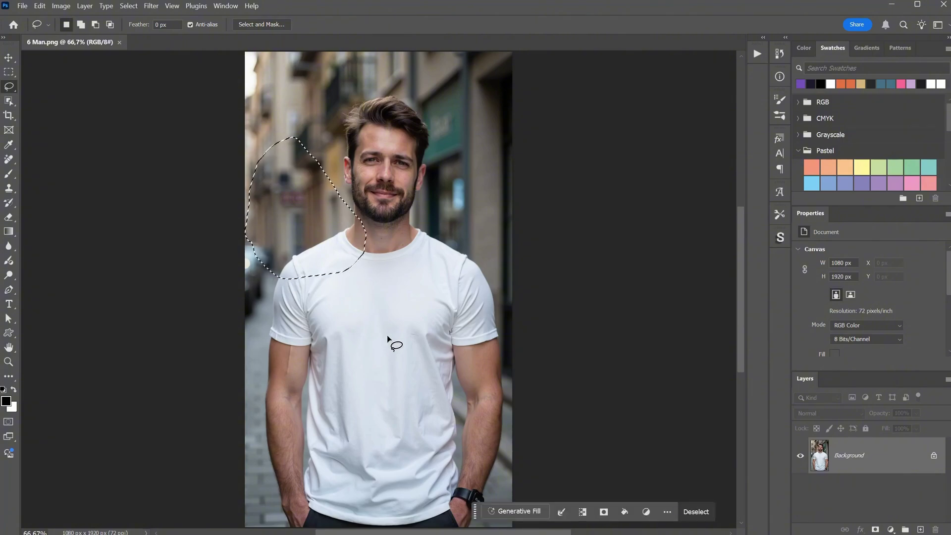
# Generative Fill the selection with "a red parrot sit on the man shoulder", choose the second variation and start saving the image.
pyautogui.click(529, 507)
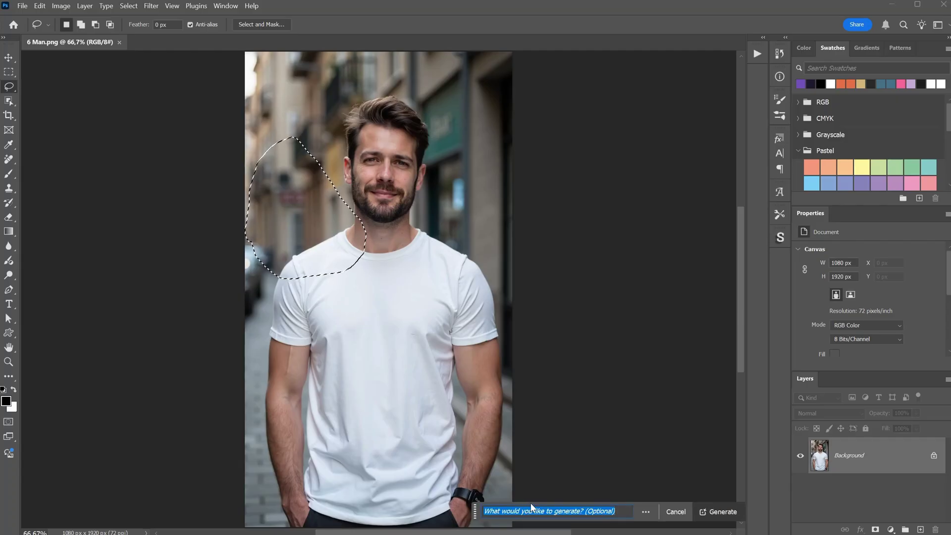
pyautogui.write('a r')
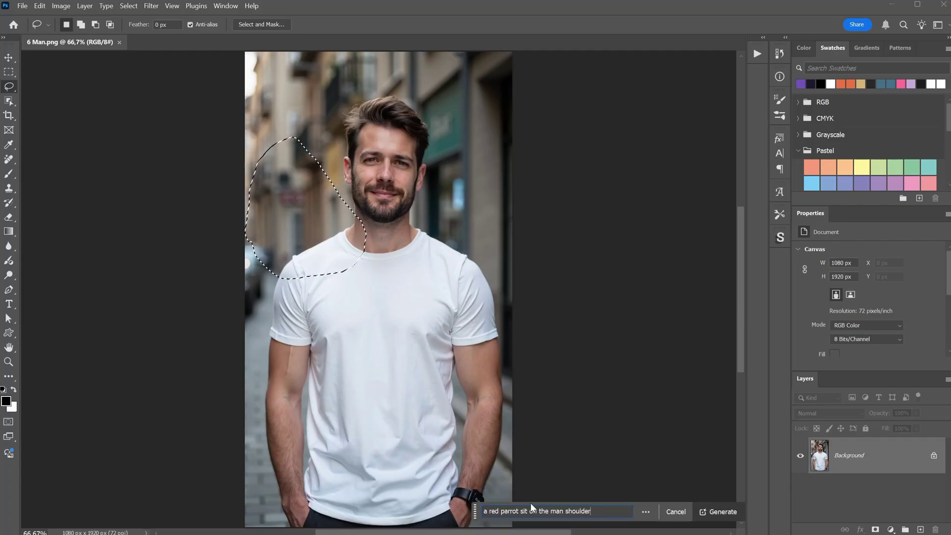
pyautogui.click(716, 513)
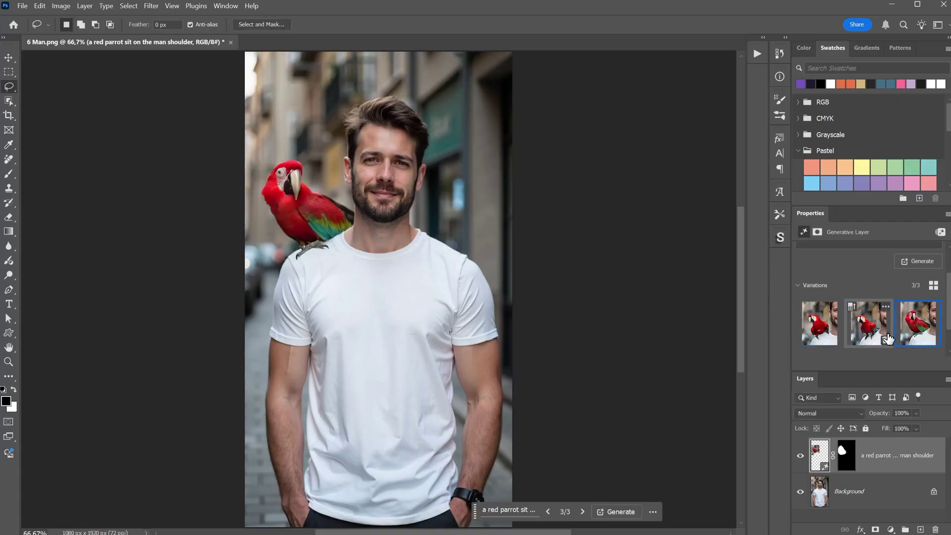
pyautogui.click(877, 333)
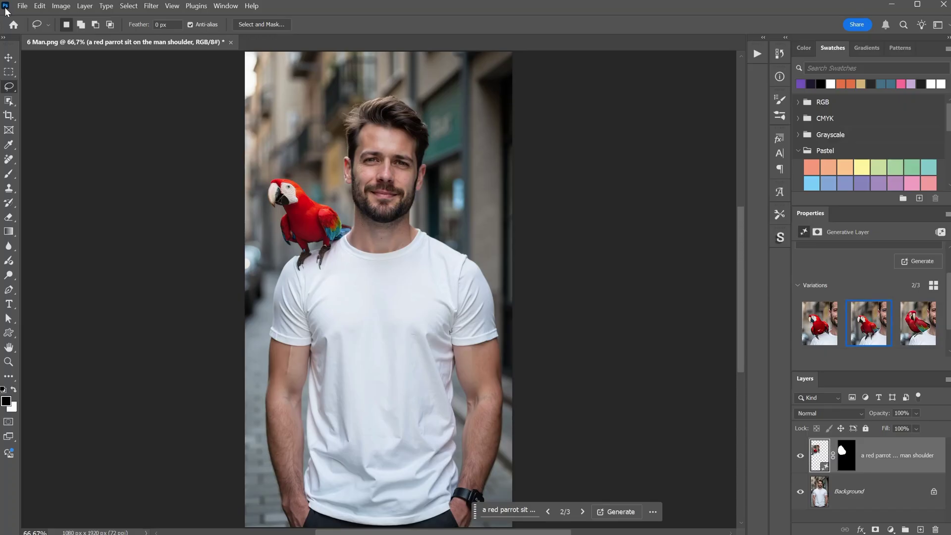
pyautogui.click(22, 6)
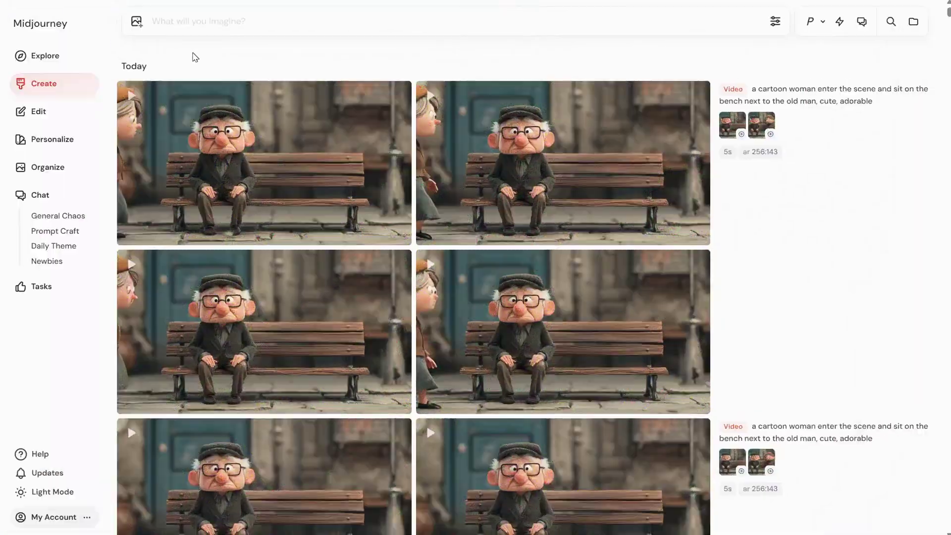
# In Midjourney, upload 6 Man.png as the starting frame and 6 ManWithParrot.jpg as the ending frame.
pyautogui.click(136, 22)
pyautogui.click(176, 155)
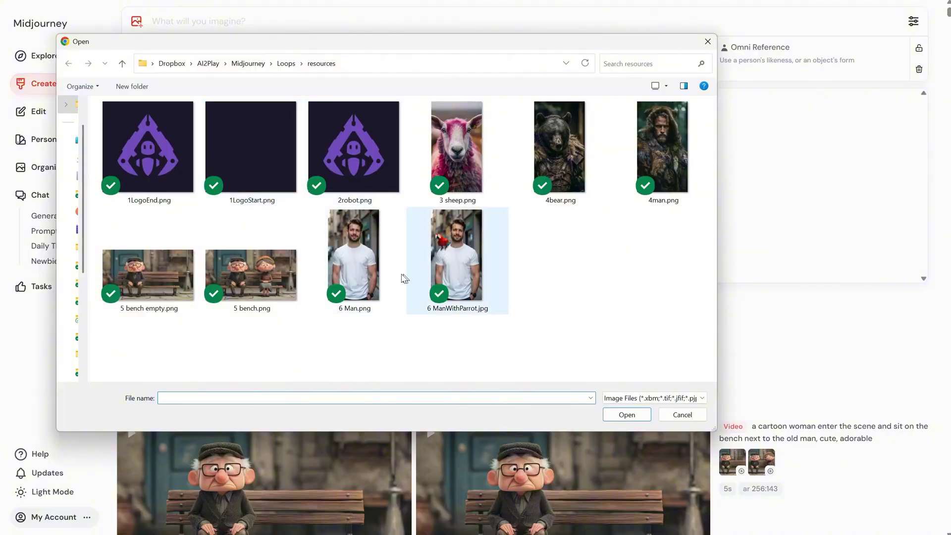
pyautogui.doubleClick(352, 267)
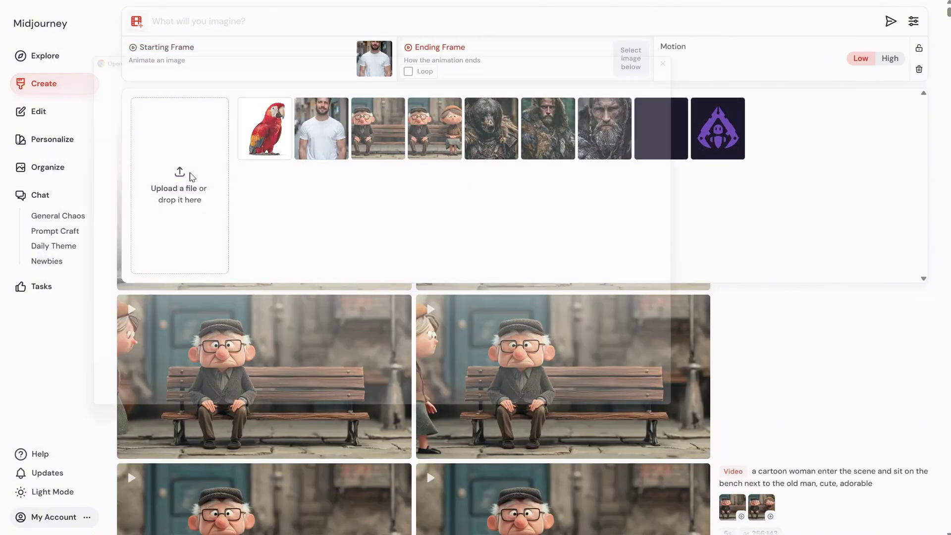
pyautogui.click(192, 177)
pyautogui.doubleClick(456, 254)
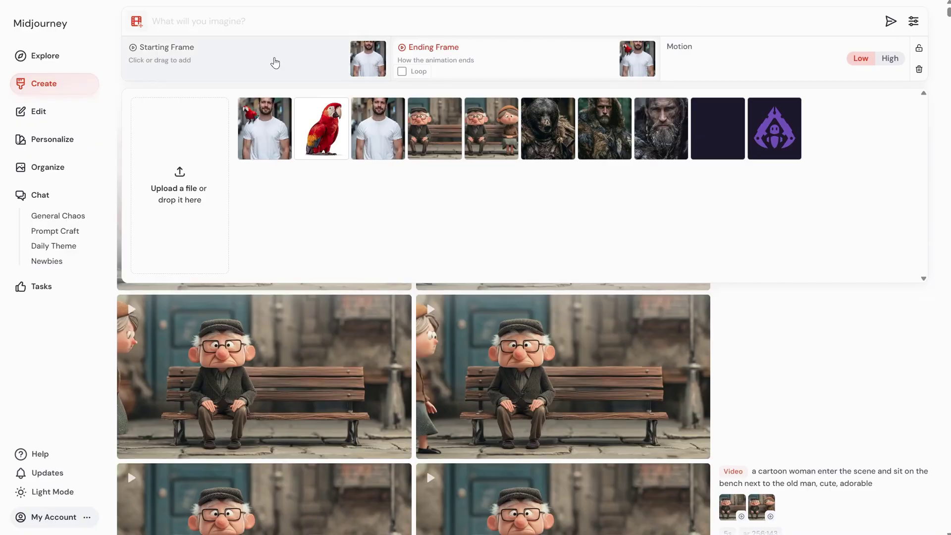
# Generate the video with the prompt "a red parrot fly and land on the man shoulder".
pyautogui.click(418, 20)
pyautogui.write('a')
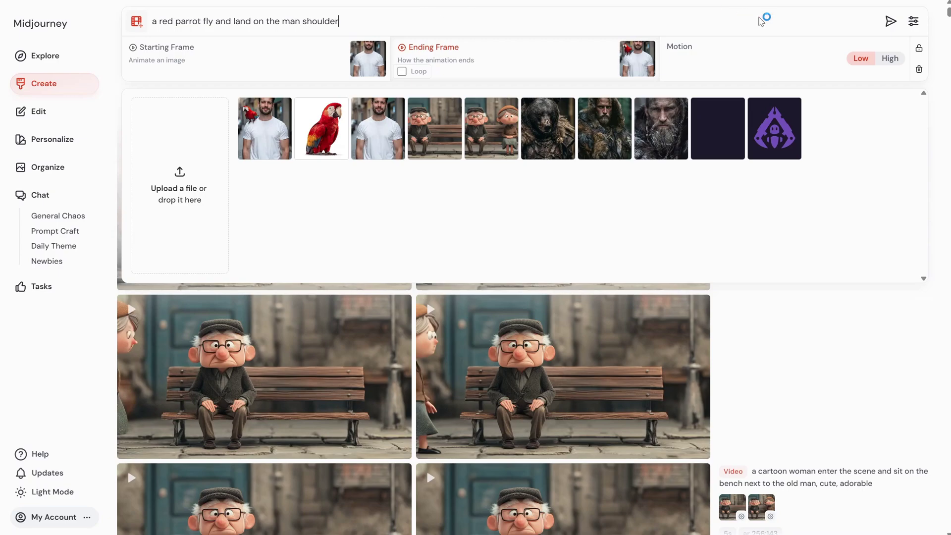
pyautogui.click(891, 23)
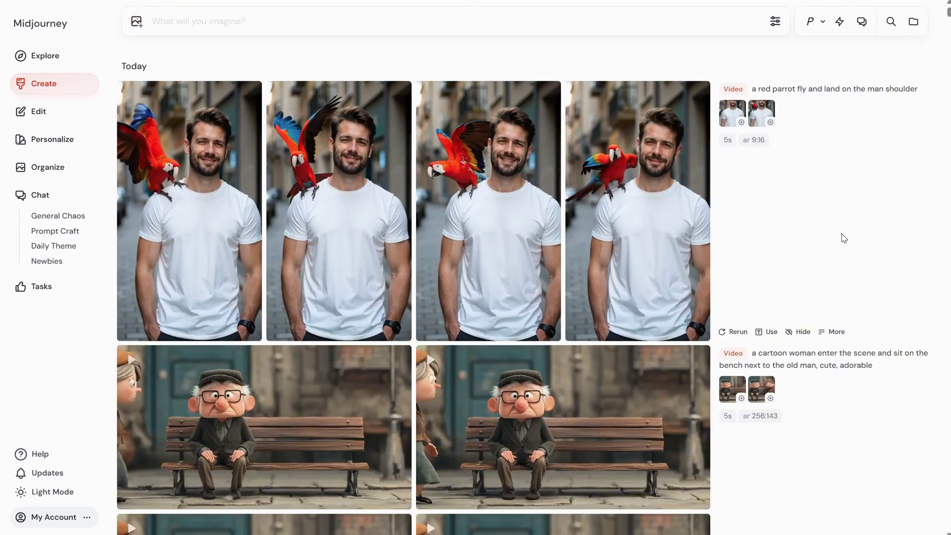
# Preview the generated parrot videos at full size and return to the creation feed.
pyautogui.click(665, 221)
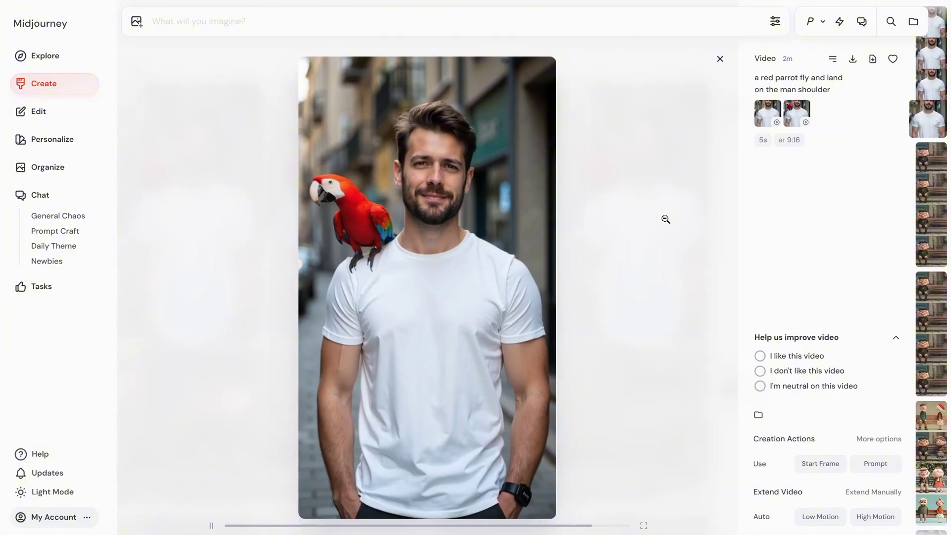
pyautogui.click(182, 204)
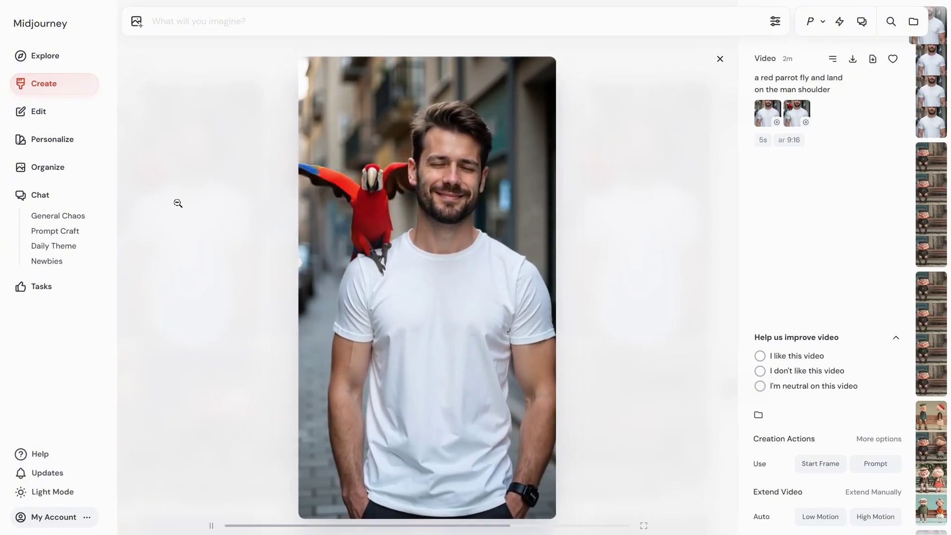
pyautogui.click(720, 59)
pyautogui.click(638, 193)
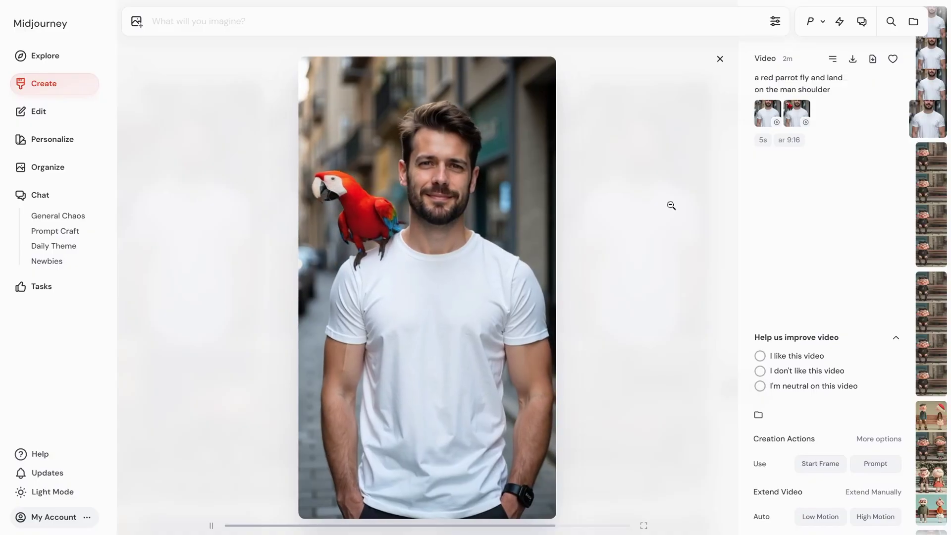
pyautogui.click(671, 206)
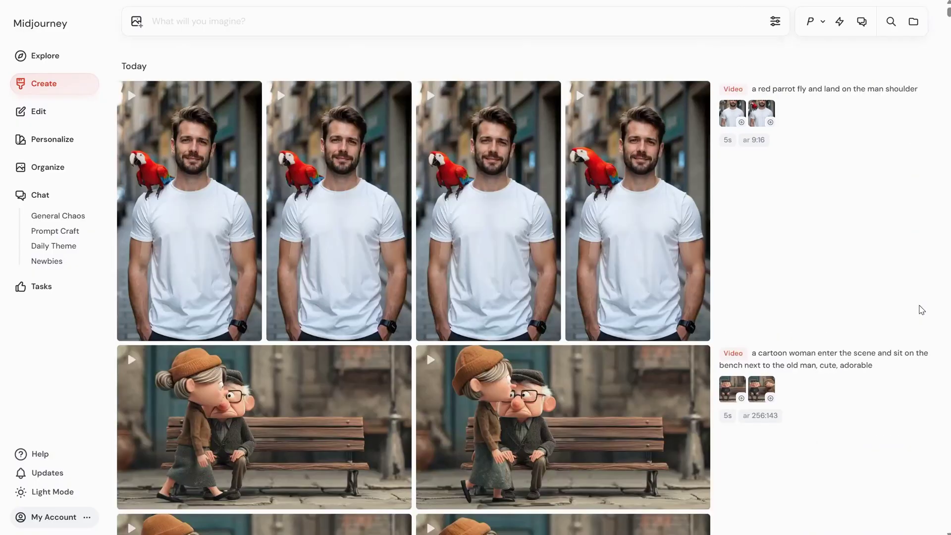
# Generate 9:16 portrait images of a wizard's aged hand holding a swirling magical fire, and animate the second one as a low-motion loop.
pyautogui.click(774, 26)
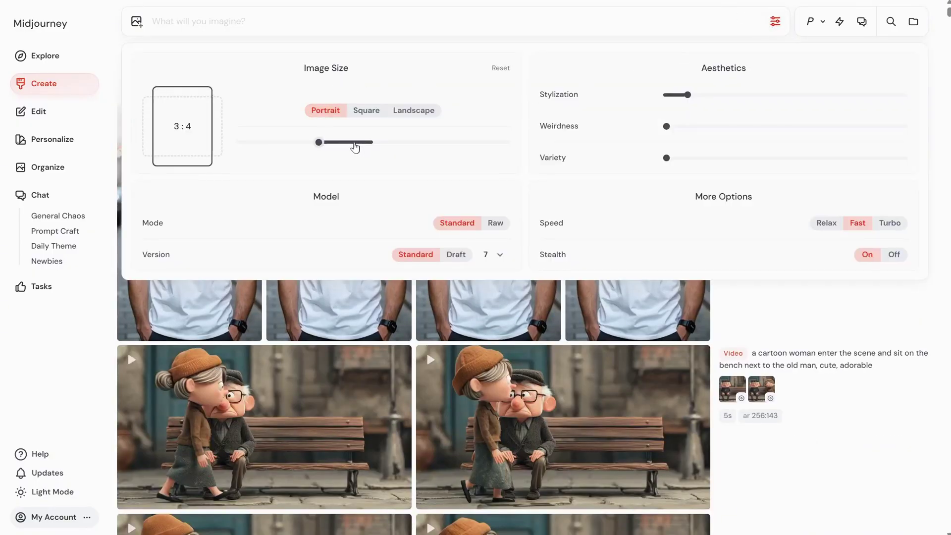
pyautogui.write('cinematic photo, close-up of a wizard’s aged hand holding a swirling magical fire, glowing with intense orange, blue, and purple flames, embers floating around, fingers wrapped with ancient silver rings and glowing runes carved into the skin, dramatic lighting, shadows emphasizing texture and power, background completely dark or softly blurred, fire reflects on the skin, cinematic matte color grading, shallow depth of field, ultra realistic, 35mm lens')
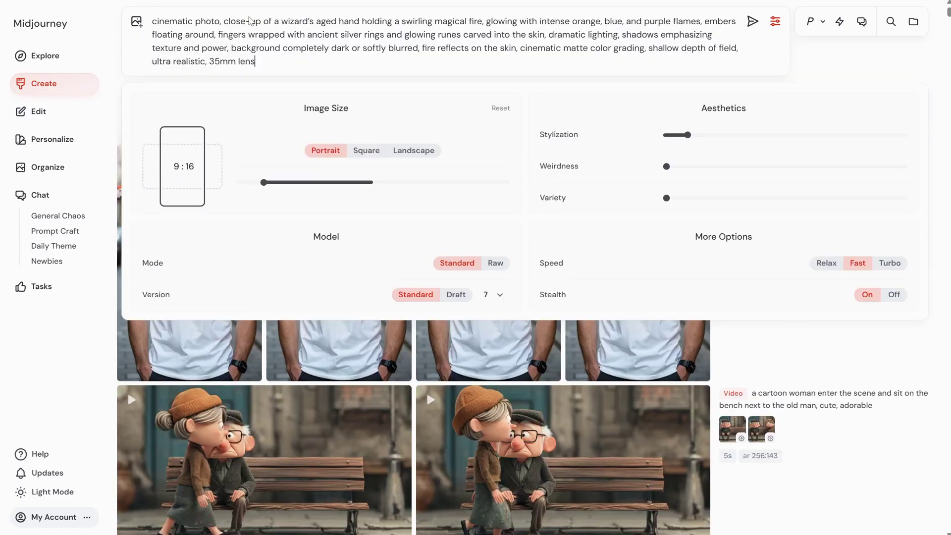
pyautogui.click(753, 25)
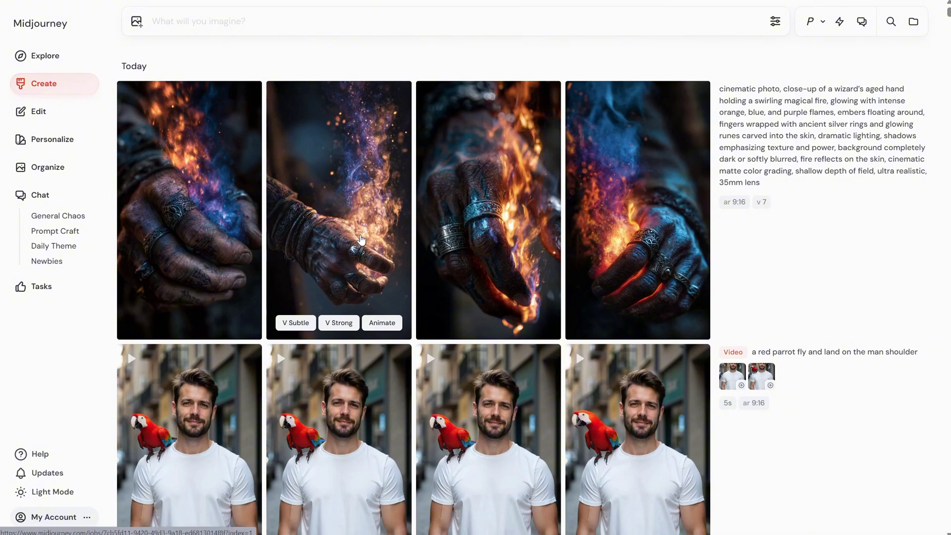
pyautogui.click(361, 239)
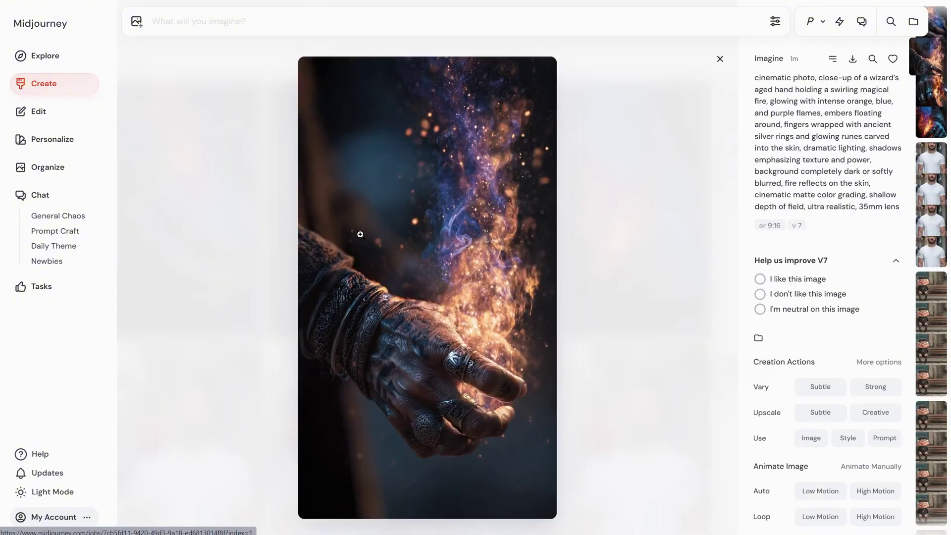
pyautogui.click(824, 524)
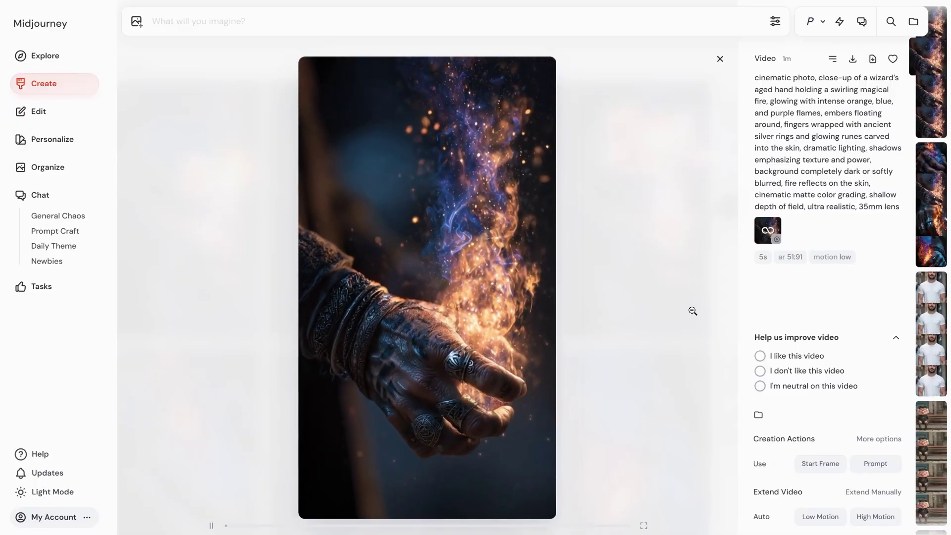
# Generate cinematic close-up images of a Zen bamboo water fountain pouring into a stone bowl, and animate the third one as a low-motion loop.
pyautogui.click(311, 21)
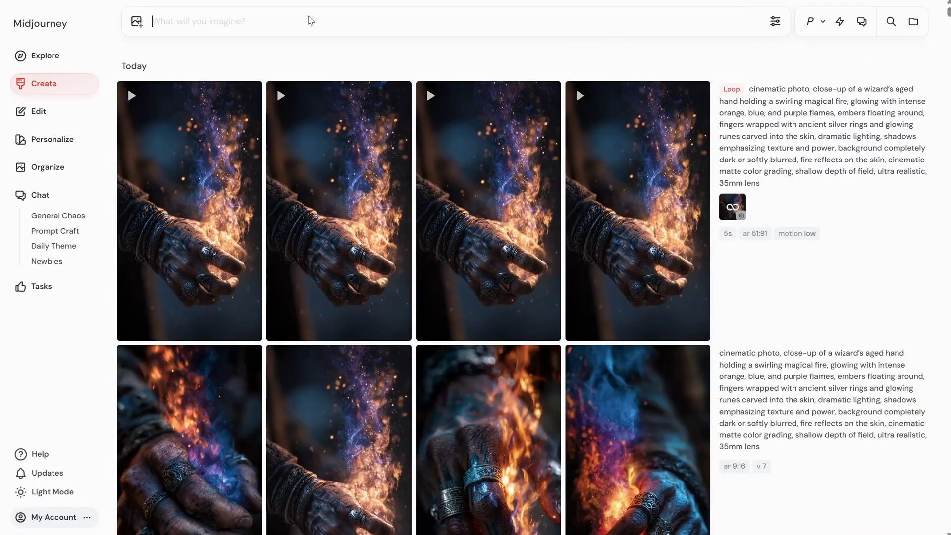
pyautogui.write('cinematic photo, close-up of a Zen bamboo water fountain with water gently pouring from a cut bamboo spout into a smooth stone bowl, continuous stream creating ripples, soft focus background with green moss and blurred stones, ambient natural light, shallow depth of field, serene and minimal composition, cinematic matte color grading, tranquil atmosphere, 35mm lens, ultra realistic')
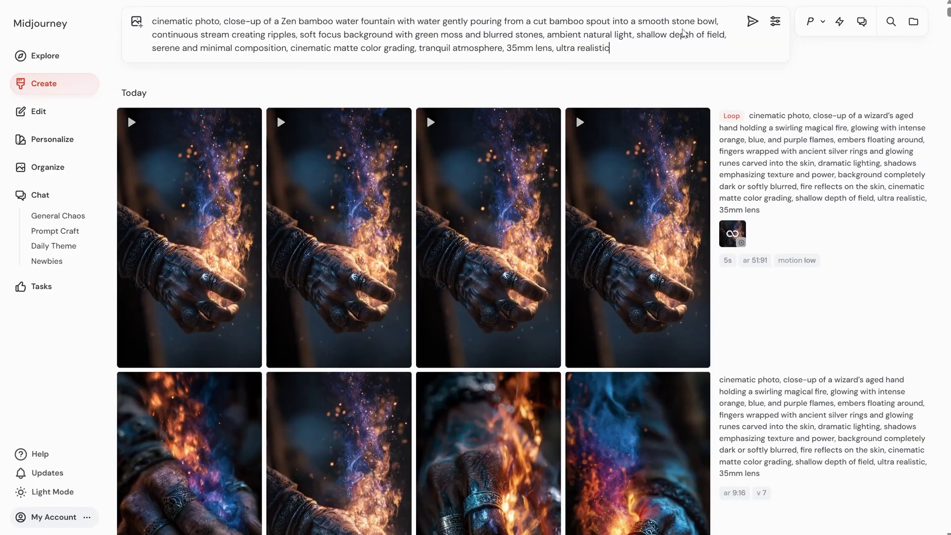
pyautogui.click(751, 21)
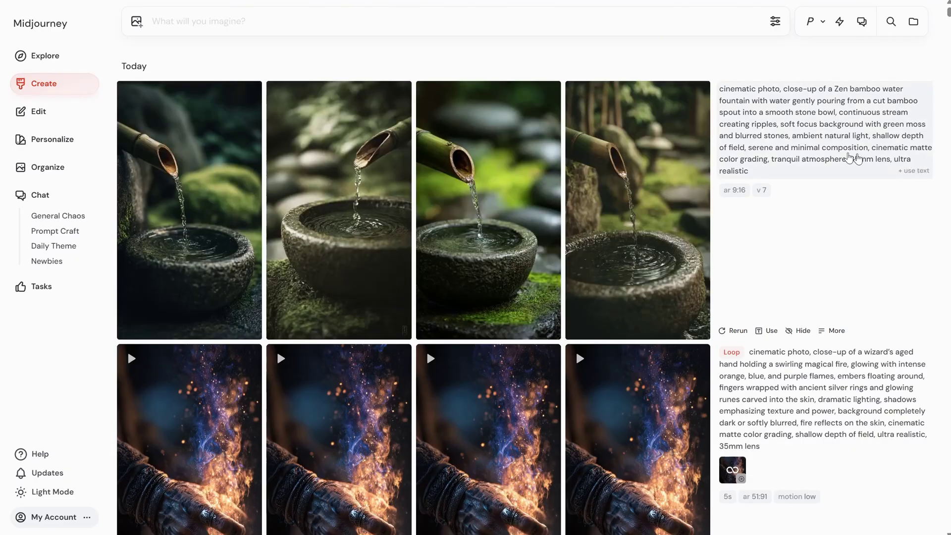
pyautogui.click(480, 204)
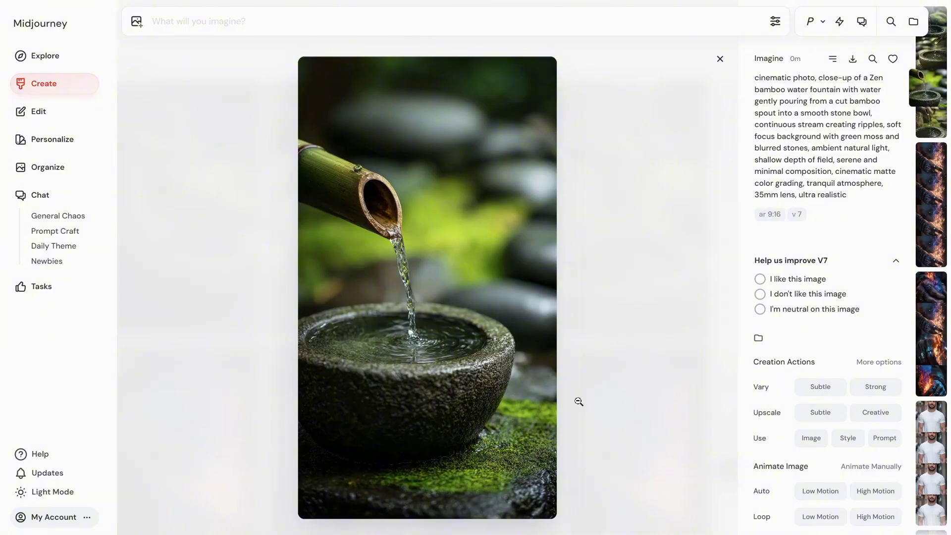
pyautogui.click(818, 520)
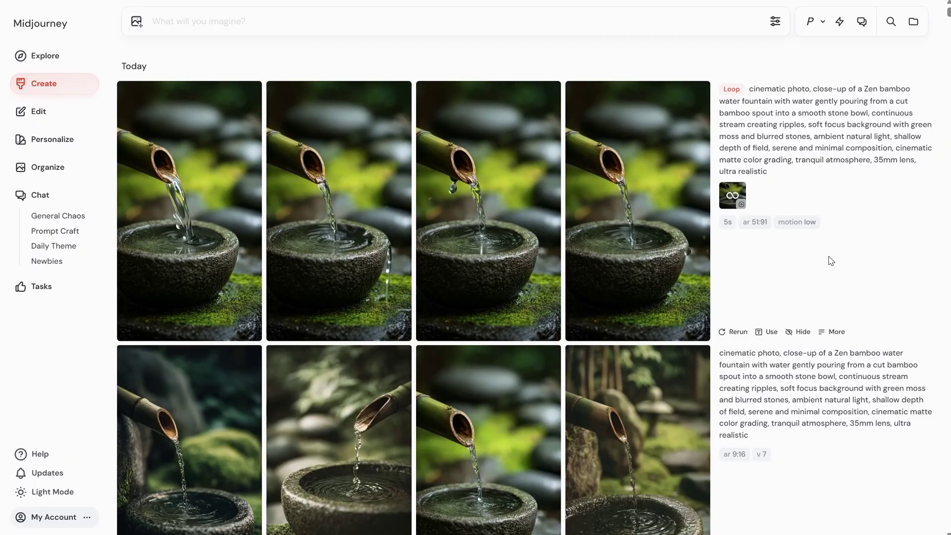
# Preview the fourth fountain loop, browse back to the second one, and close the preview.
pyautogui.click(644, 243)
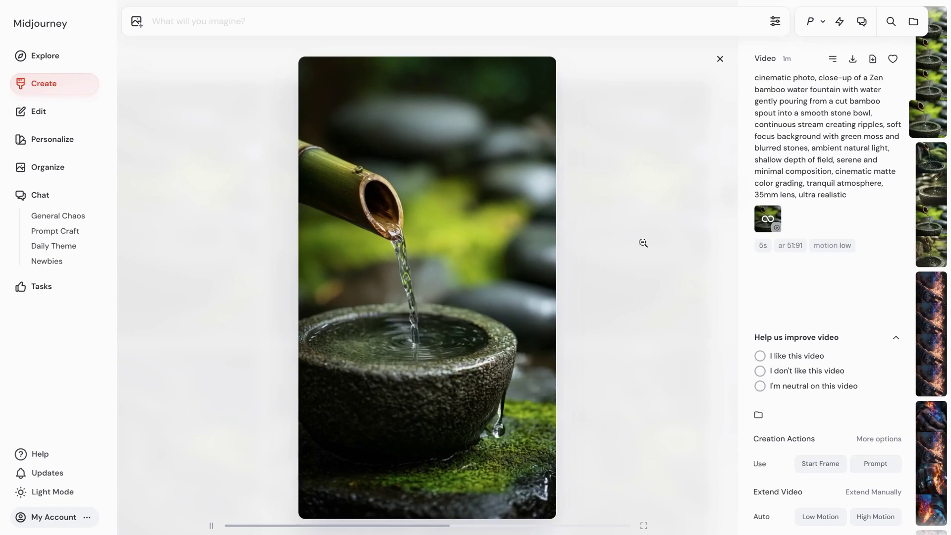
pyautogui.press('Up')
pyautogui.press('Up')
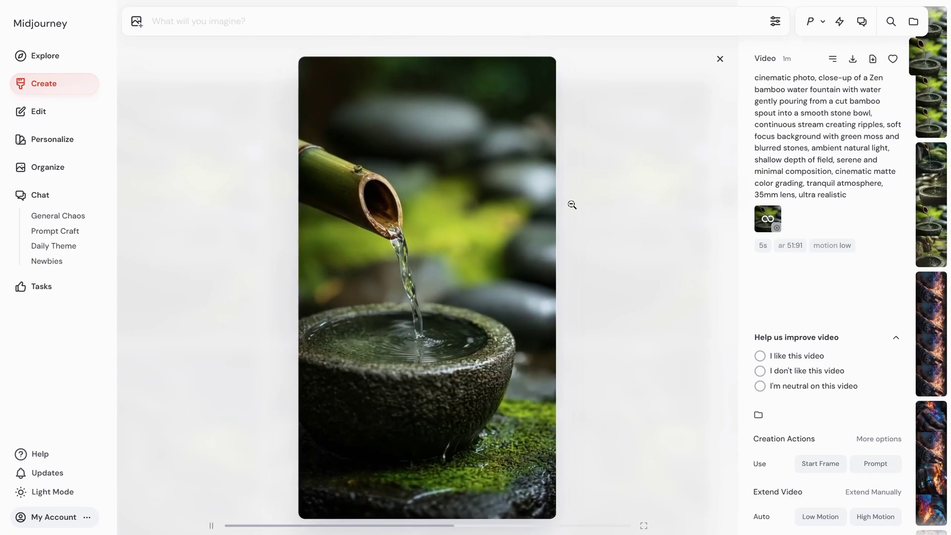
pyautogui.click(719, 59)
# Manually animate the third fountain image with Loop enabled and the prompt "continuous water pouring, zen fountain, static camera, continuous", and preview the results.
pyautogui.scroll(-3, 485, 284)
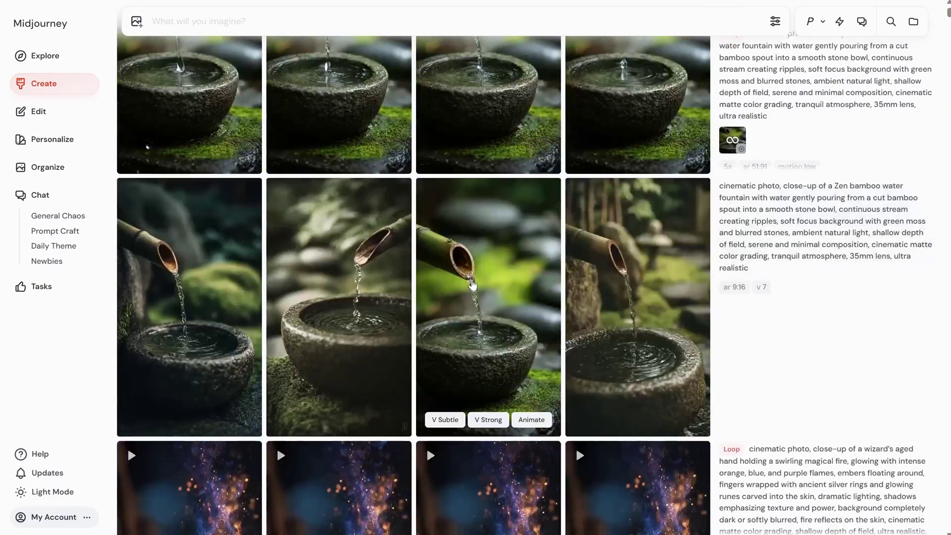
pyautogui.click(485, 283)
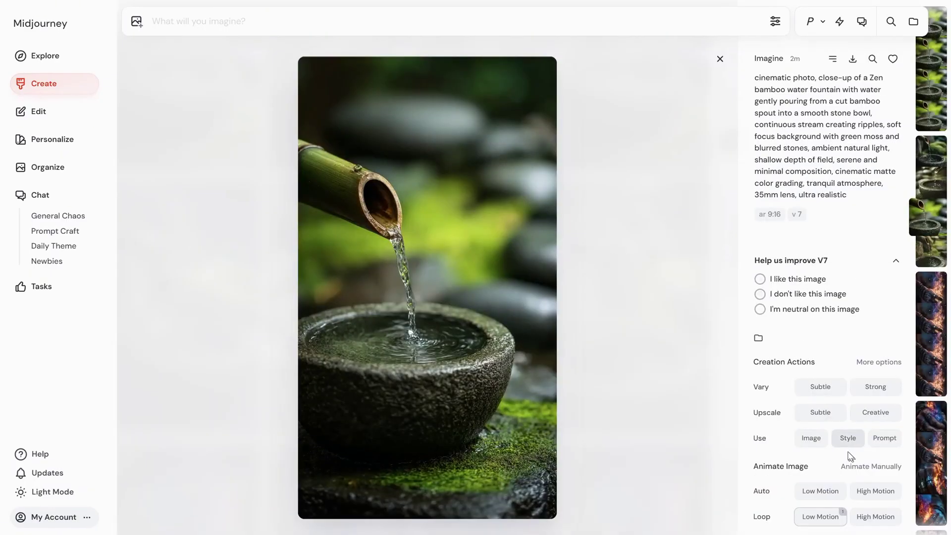
pyautogui.click(881, 471)
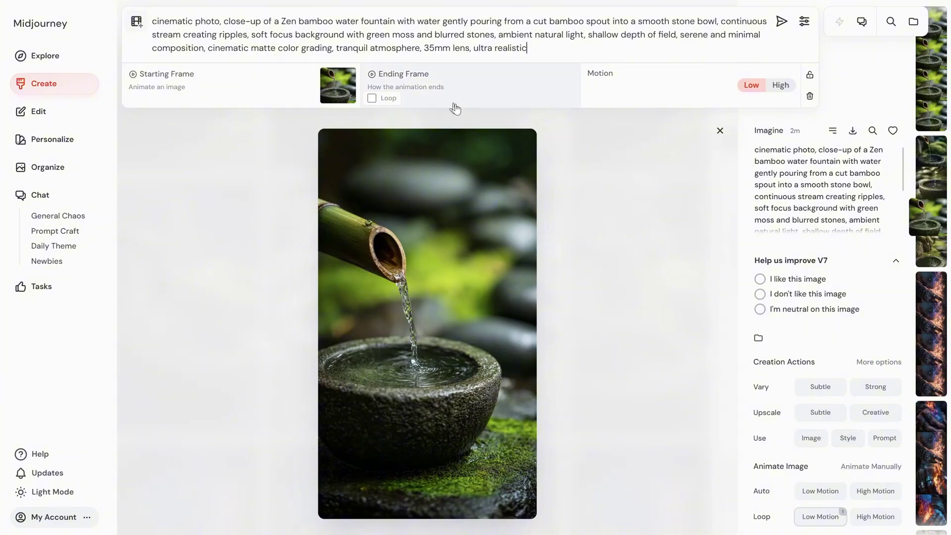
pyautogui.click(372, 98)
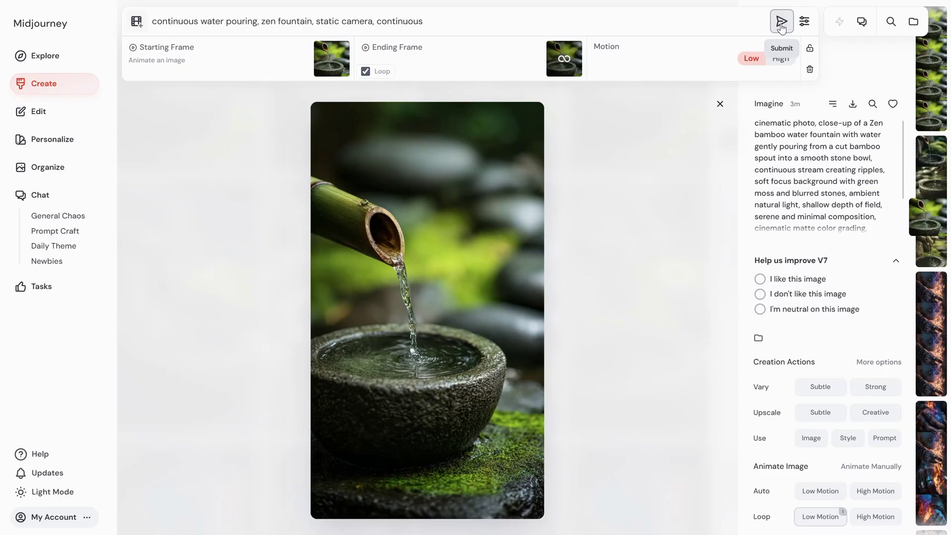
pyautogui.click(781, 22)
pyautogui.press('Escape')
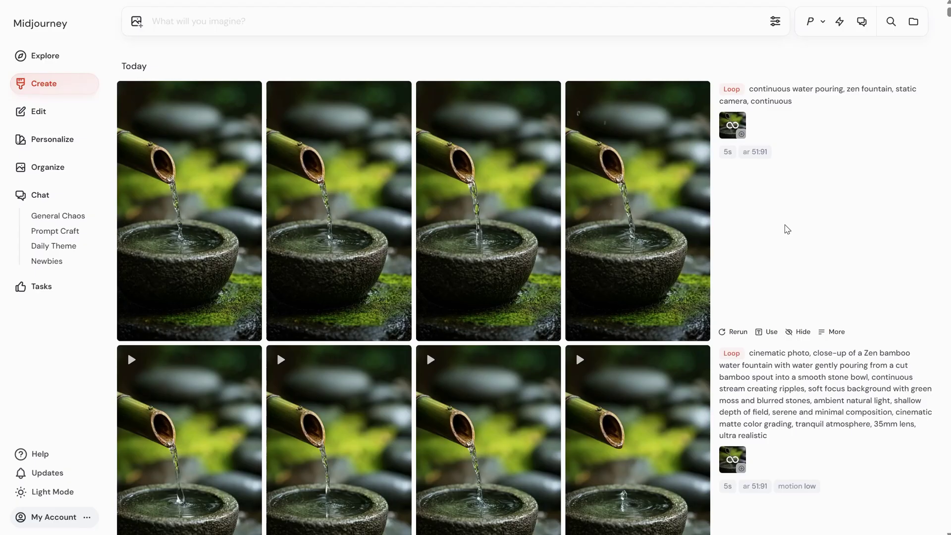
pyautogui.click(664, 248)
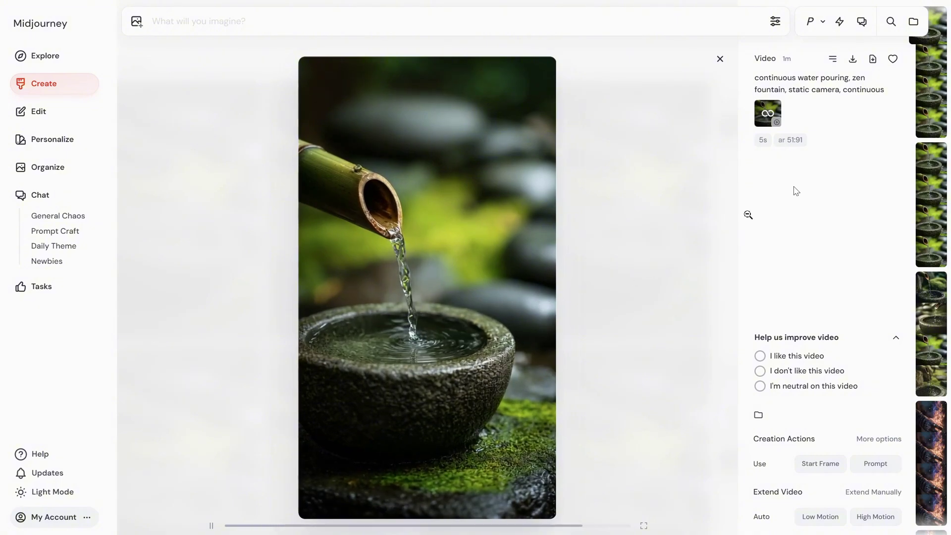
# Mark the previewed fountain loop video as liked and close its preview.
pyautogui.click(892, 59)
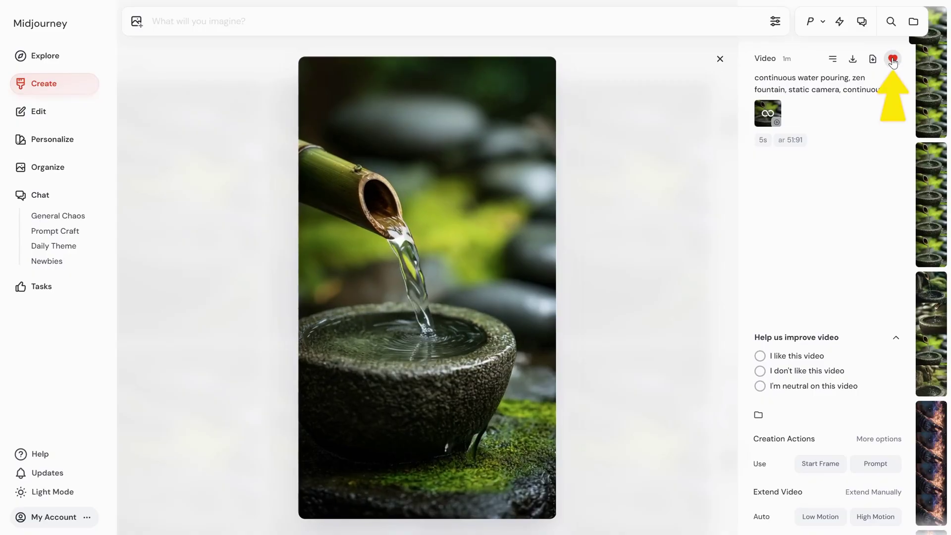
pyautogui.click(719, 59)
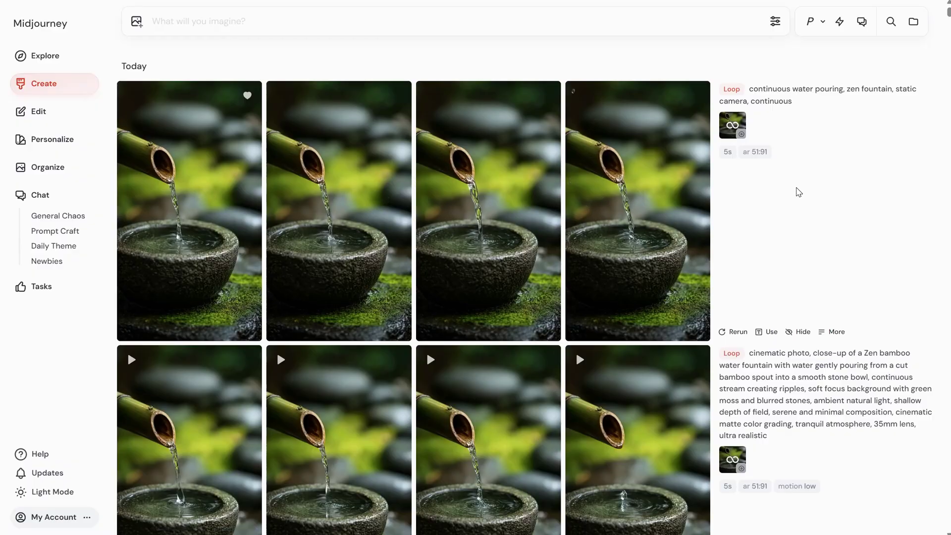
# Generate cinematic 9:16 images of a colossal ancient Mayan stone statue pouring water from its mouth, and create strong variations of the fourth one.
pyautogui.write('cinematic photo, symmetrical front view of a colossal ancient Mayan stone statue with water pouring powerfully from its open mouth like a waterfall, massive stone face covered in moss, cracks, and glowing faint blue carvings, water crashing into a wide stone basin below, jungle vines hanging from above, mist and spray in the air, dramatic ambient light with shadows, cinematic matte color grading, epic fantasy atmosphere, shallow depth of field, ultra realistic, 35mm lens')
pyautogui.click(752, 22)
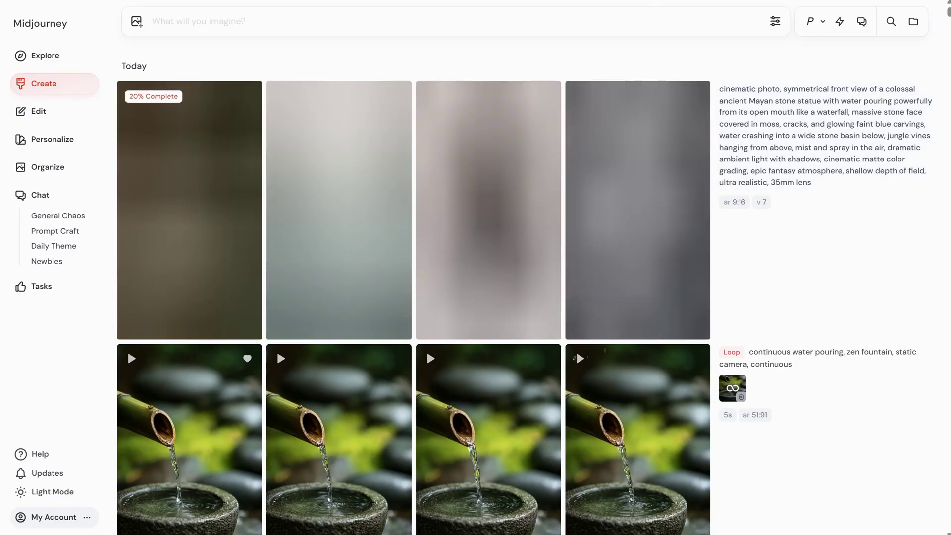
pyautogui.moveTo(616, 206)
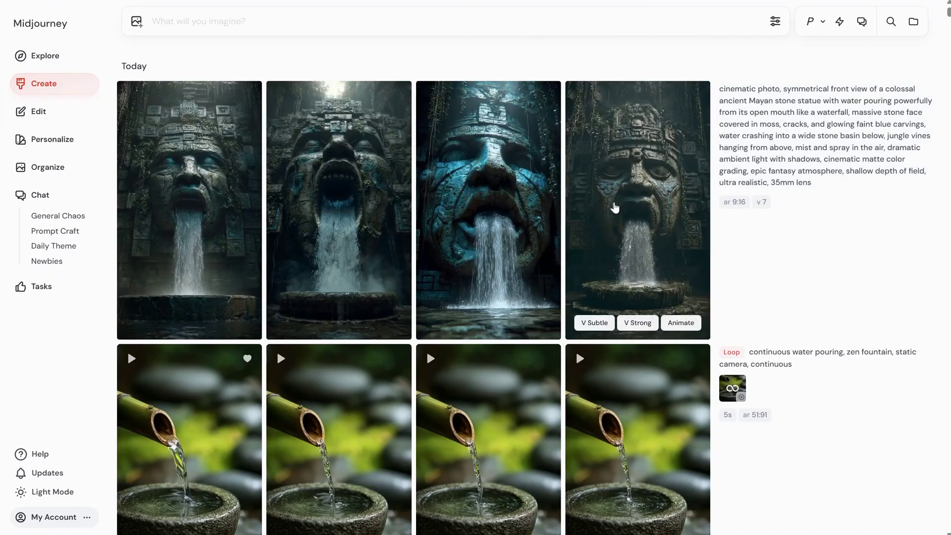
pyautogui.click(638, 325)
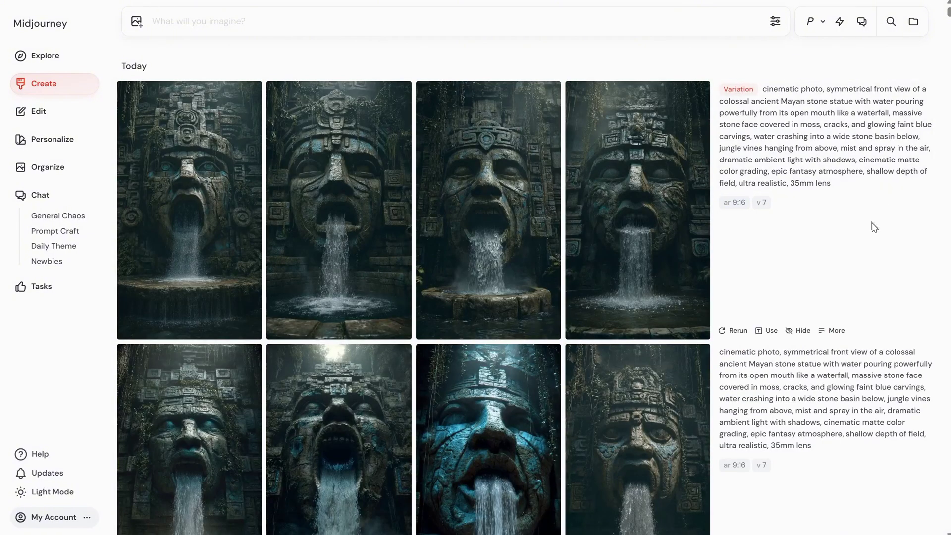
# Animate the third Mayan statue variation as a low-motion loop and preview the first resulting video.
pyautogui.click(497, 212)
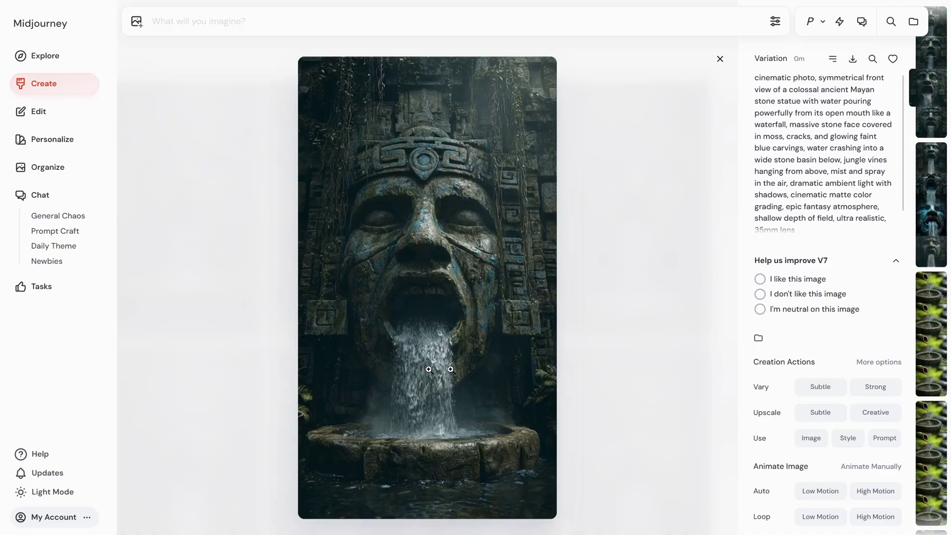
pyautogui.click(821, 517)
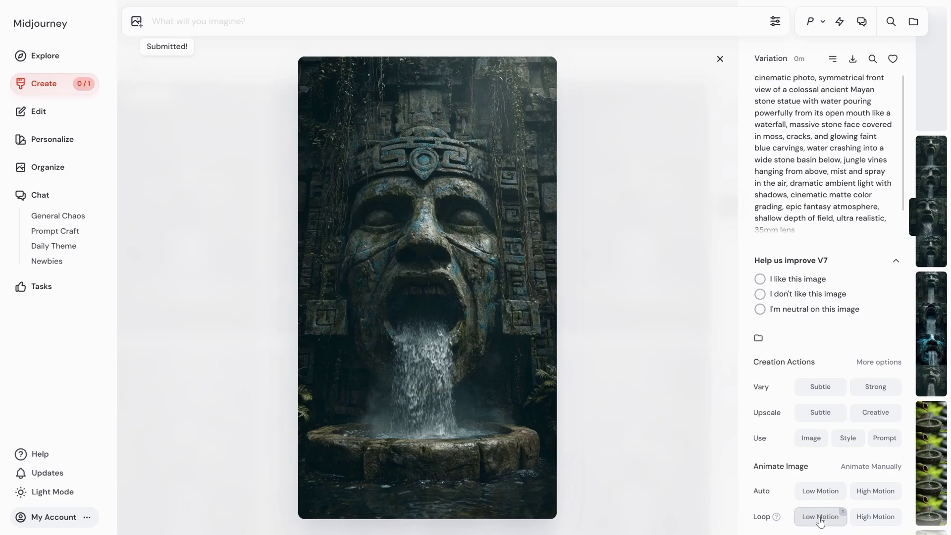
pyautogui.press('Escape')
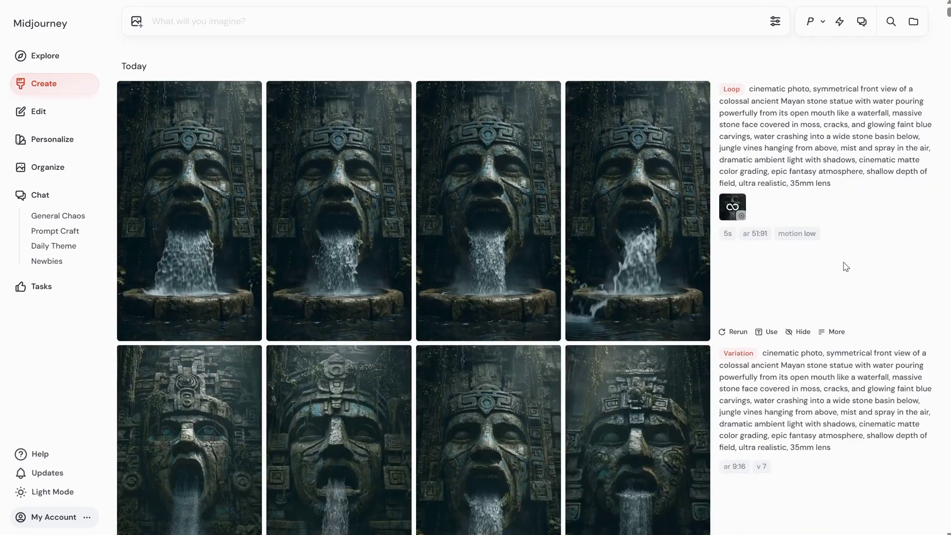
pyautogui.click(189, 208)
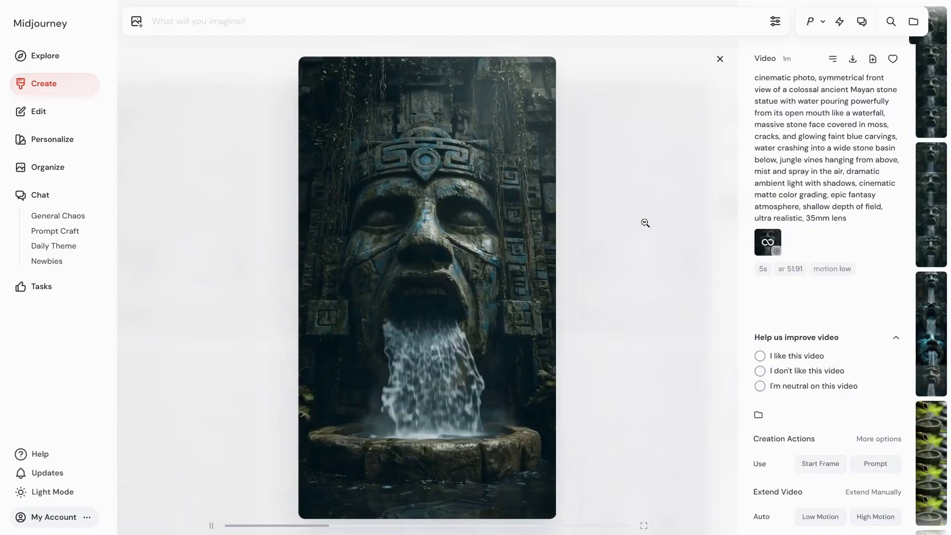